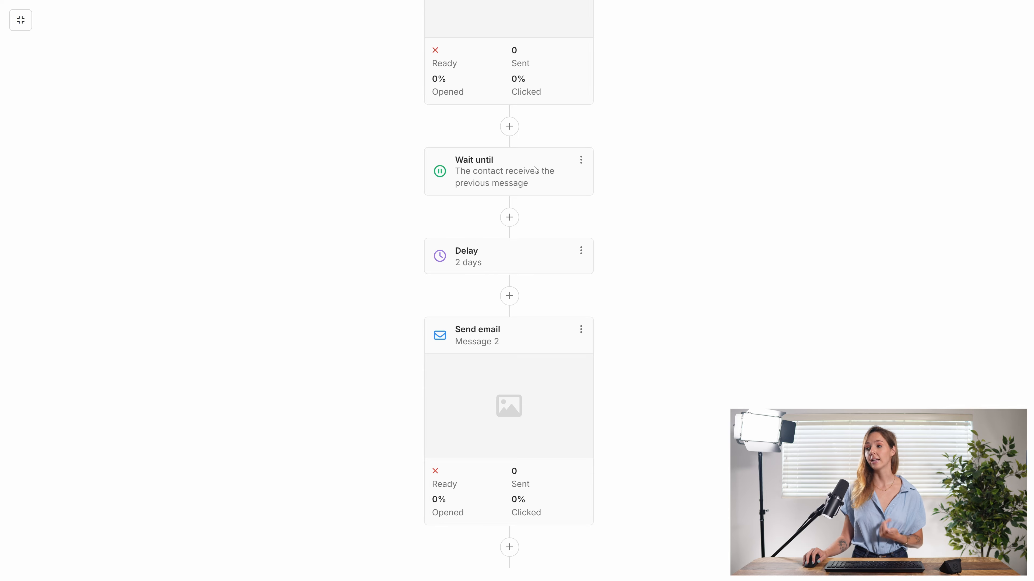
# - Add an email message named "Yay welcome!" at the end of the workflow, after Message 2
pyautogui.scroll(-1, 503, 493)
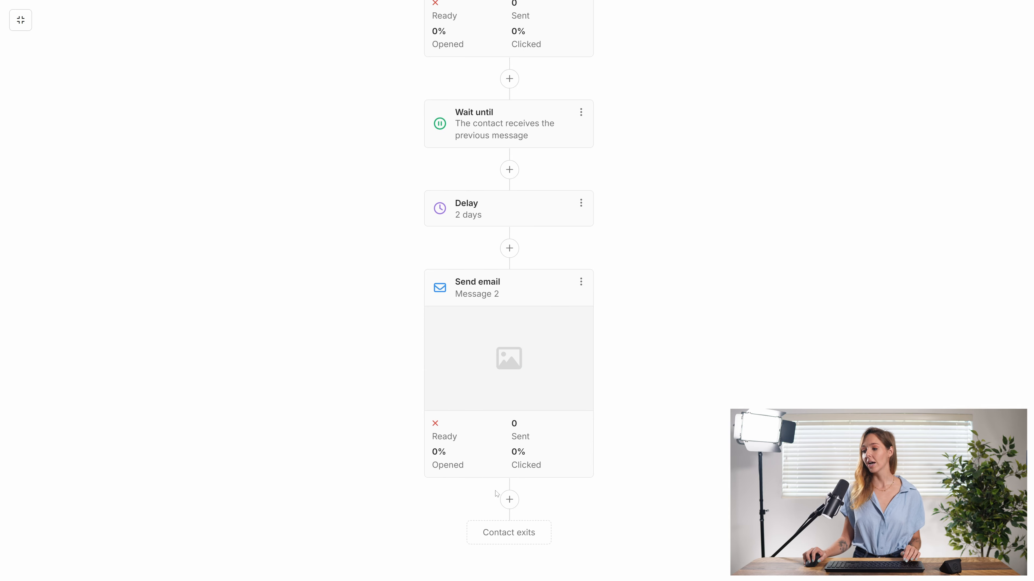
pyautogui.click(503, 503)
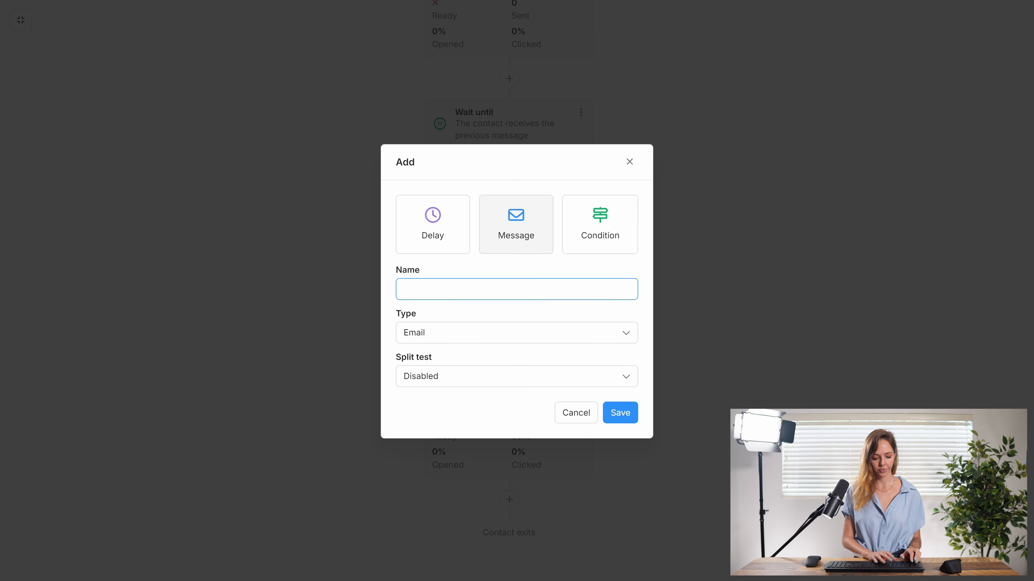
pyautogui.write('Yay welcome')
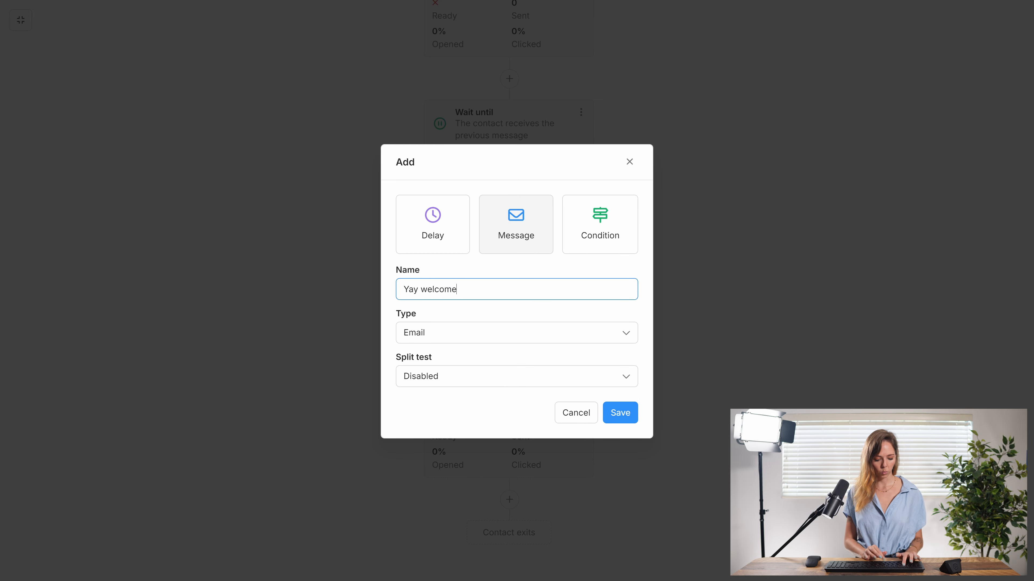
pyautogui.write('!')
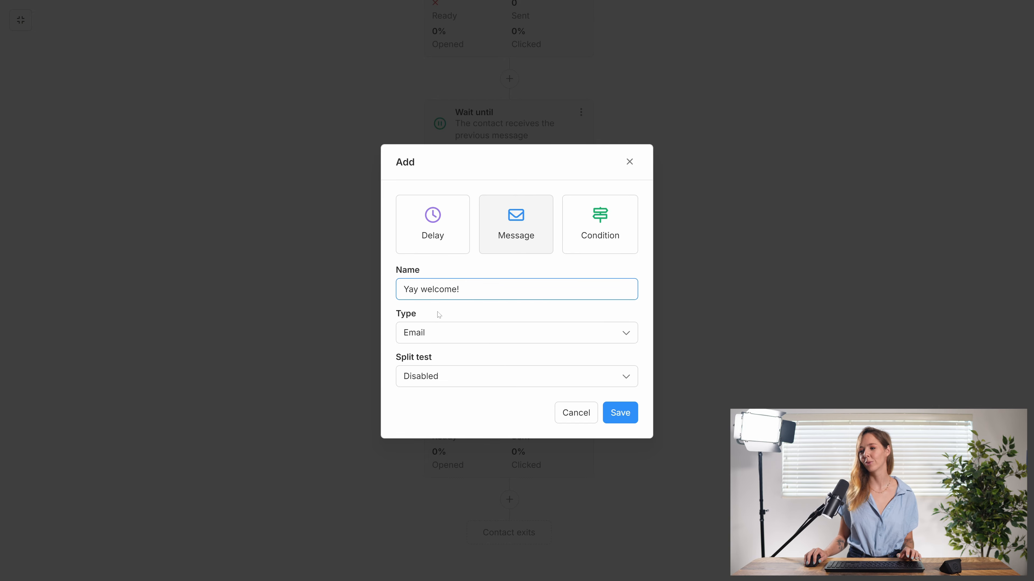
pyautogui.click(615, 416)
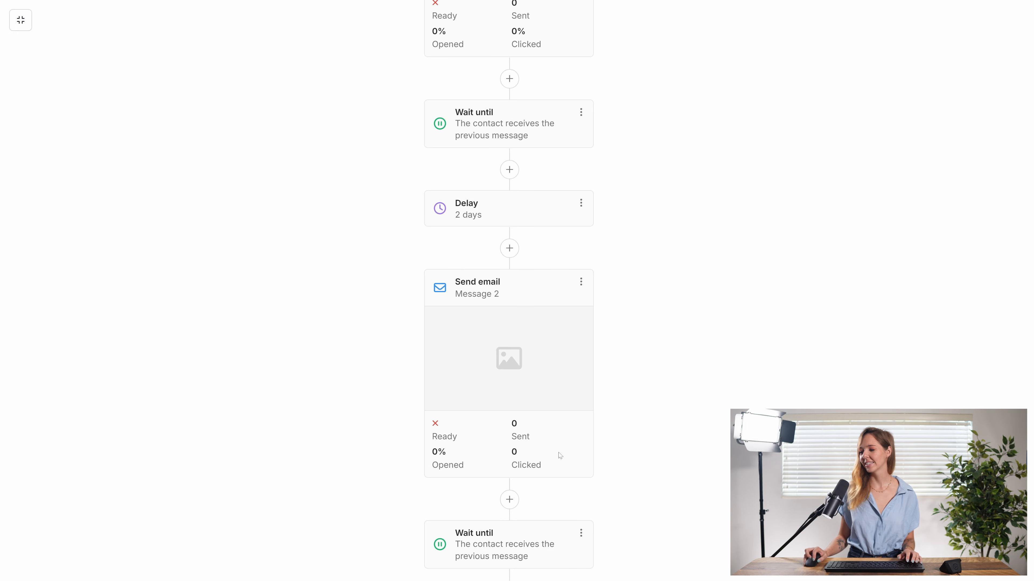
# - Change the Wait until step after Message 2 to a Yes/No condition checking whether the contact clicks the previous message
pyautogui.scroll(-5, 561, 456)
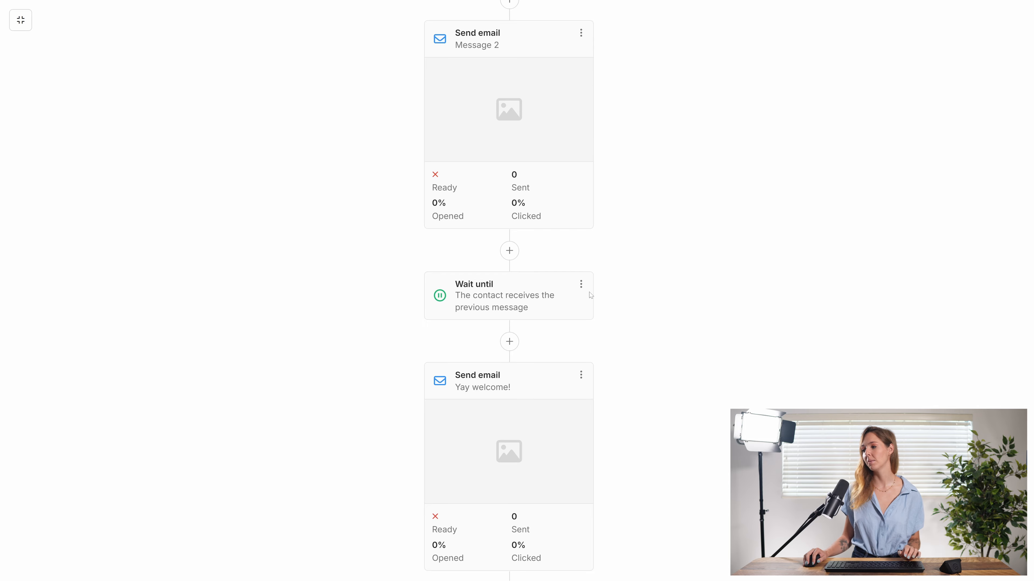
pyautogui.click(581, 284)
pyautogui.click(582, 306)
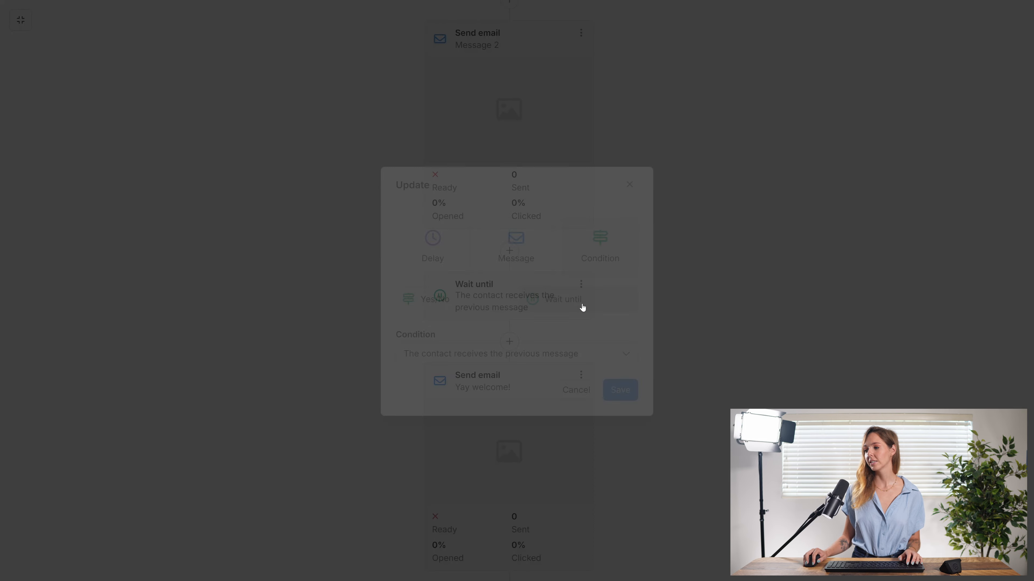
pyautogui.click(468, 354)
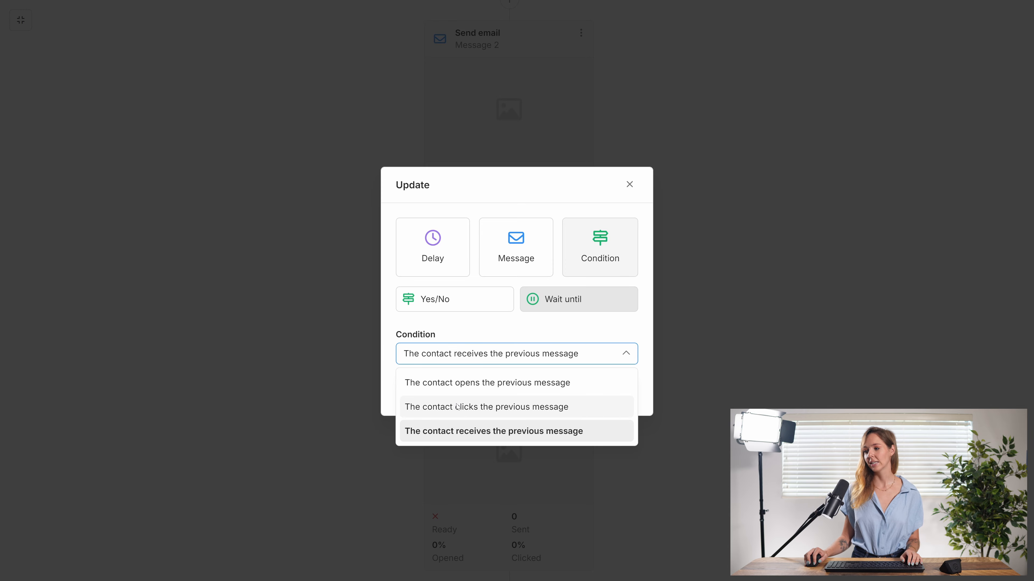
pyautogui.click(457, 406)
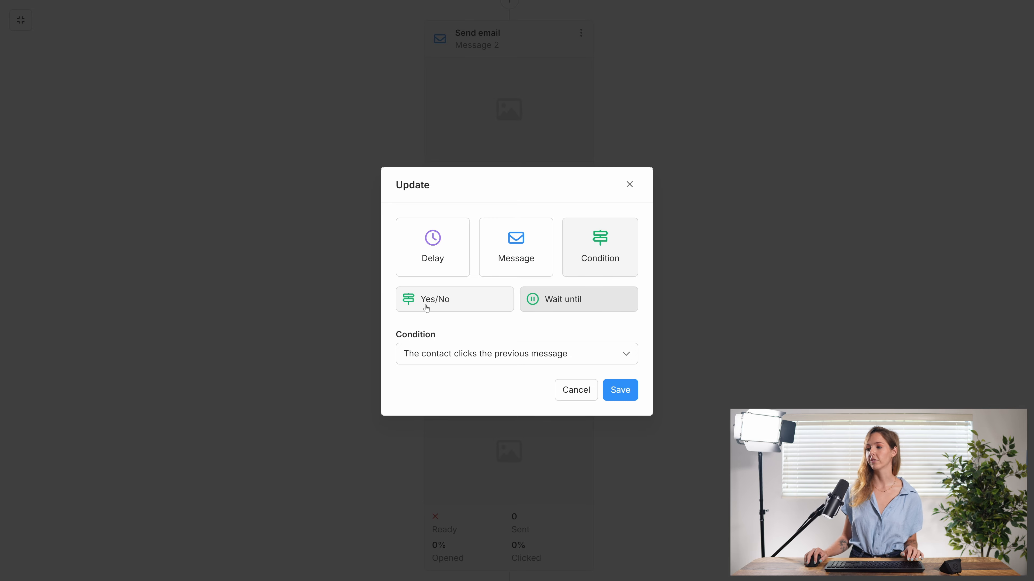
pyautogui.click(441, 302)
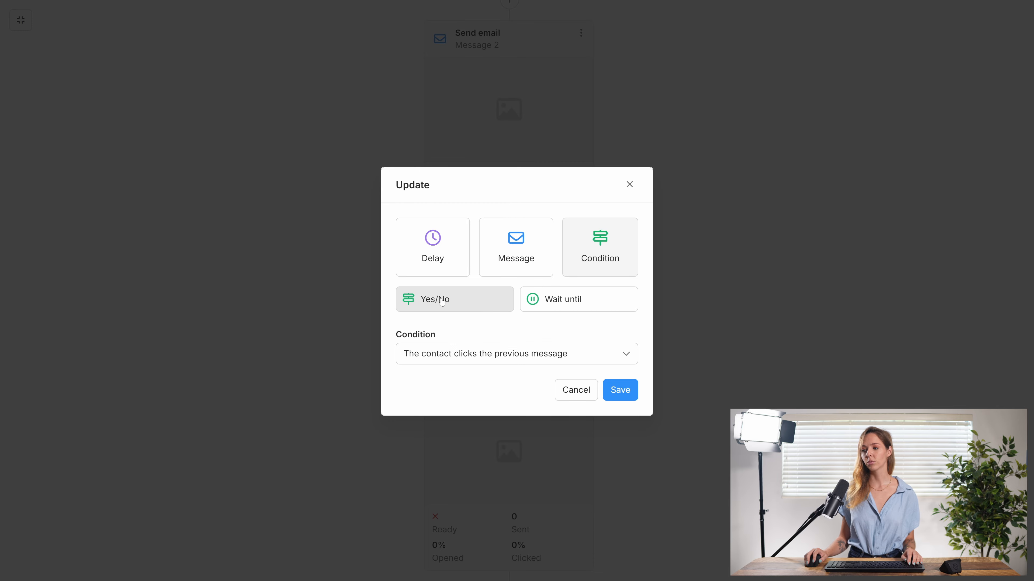
pyautogui.click(426, 362)
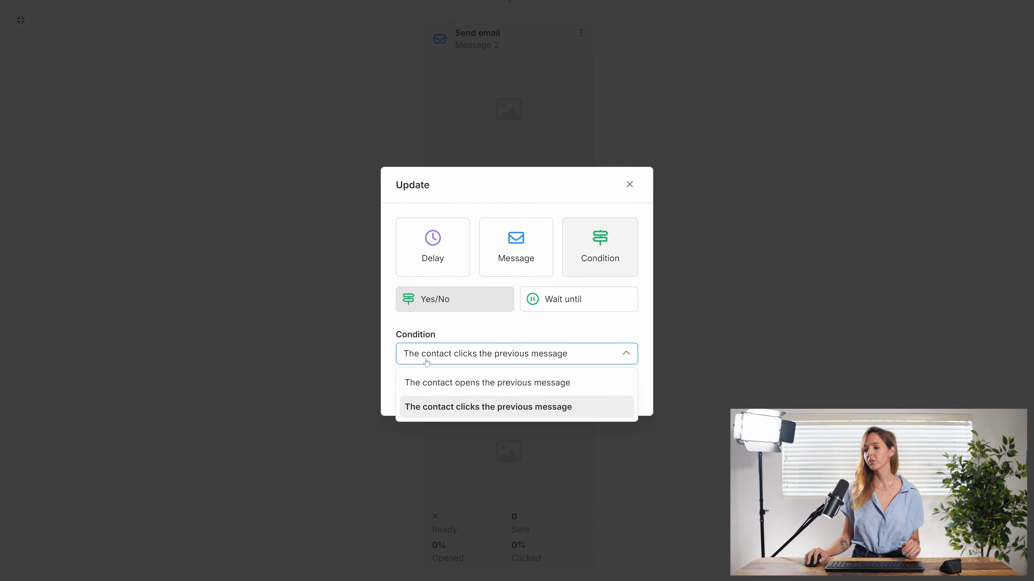
pyautogui.click(447, 408)
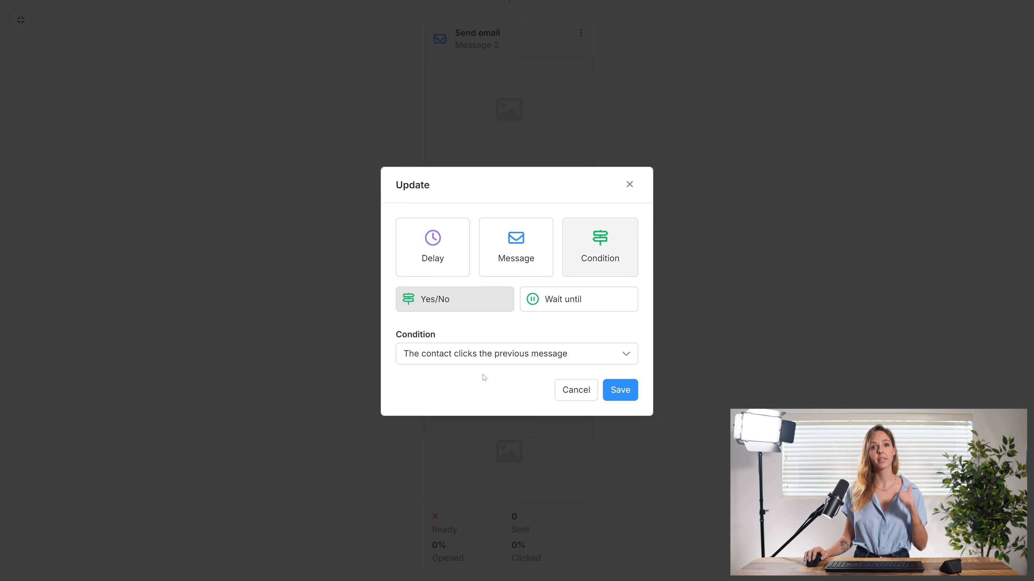
pyautogui.click(610, 385)
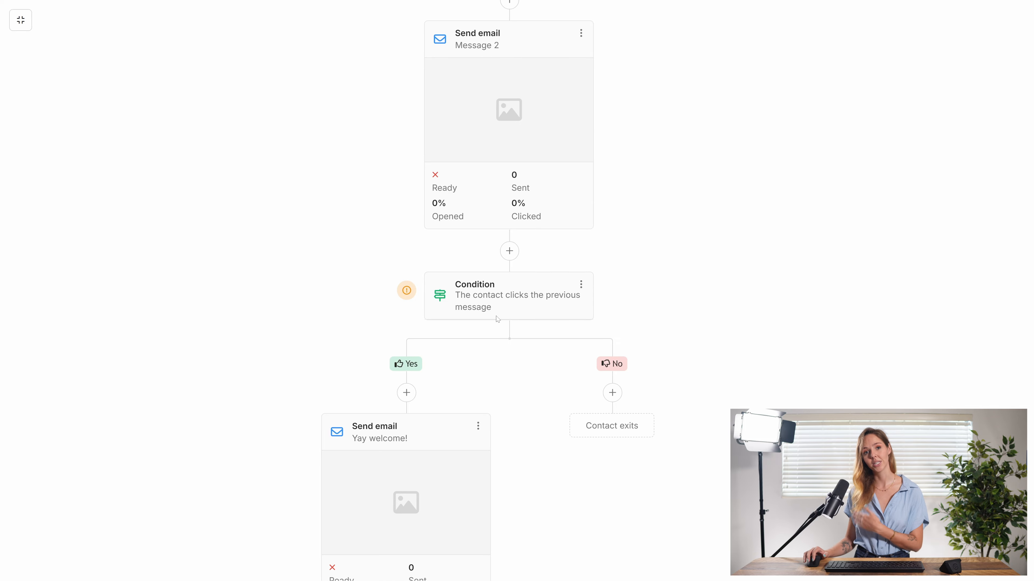
# - Add an email message named "Aw shucks" to the condition's No branch
pyautogui.click(612, 393)
pyautogui.click(491, 288)
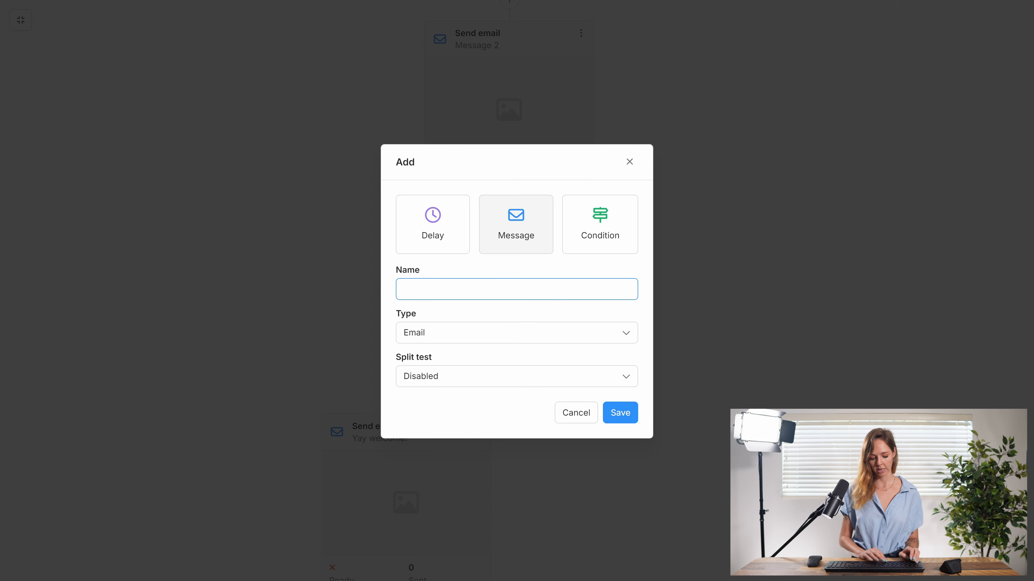
pyautogui.write('Aw shucks')
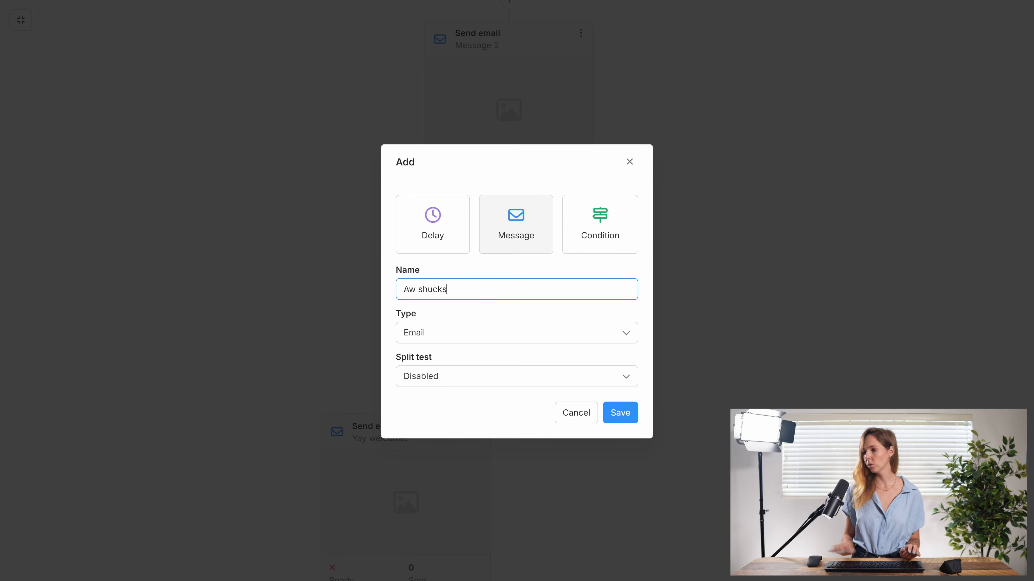
pyautogui.click(621, 412)
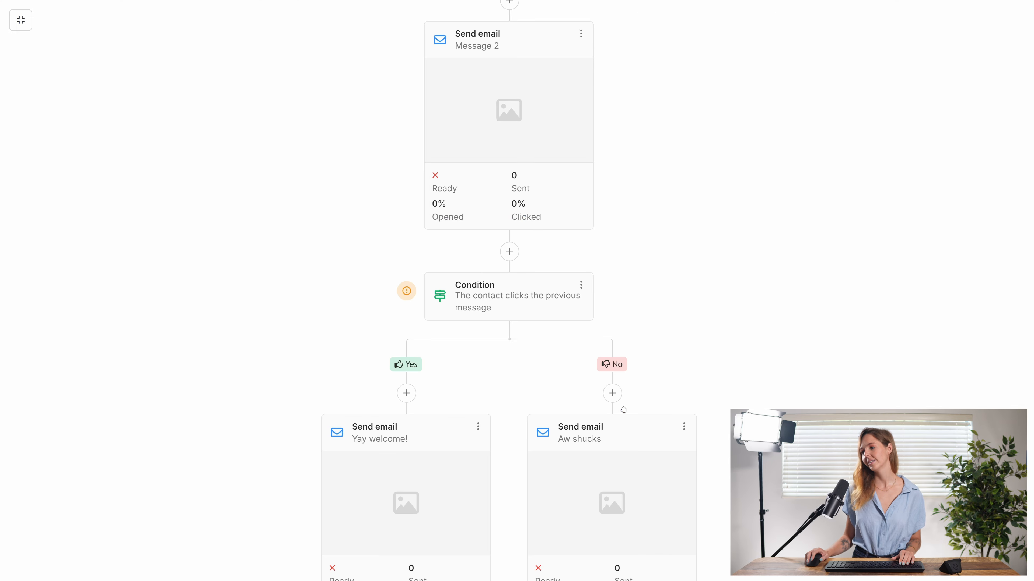
# - Review the Yes and No email branches and the steps leading into the click condition
pyautogui.scroll(-4, 550, 402)
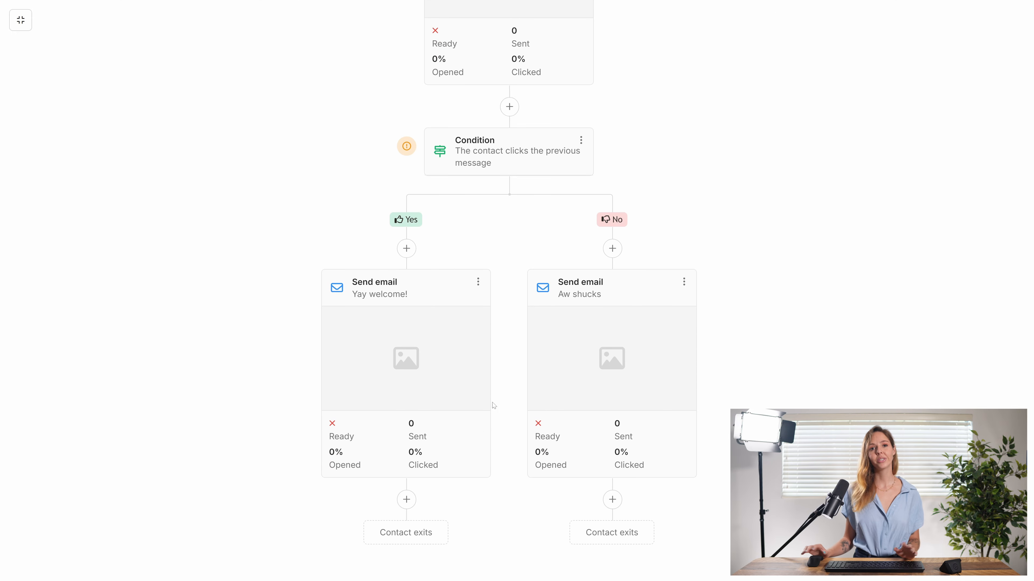
pyautogui.moveTo(682, 340)
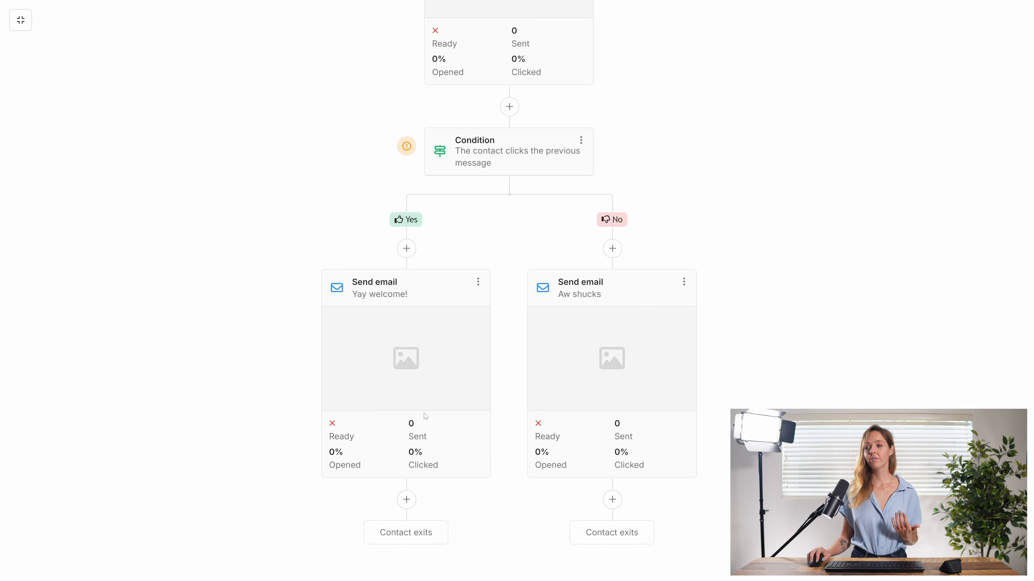
pyautogui.moveTo(371, 403)
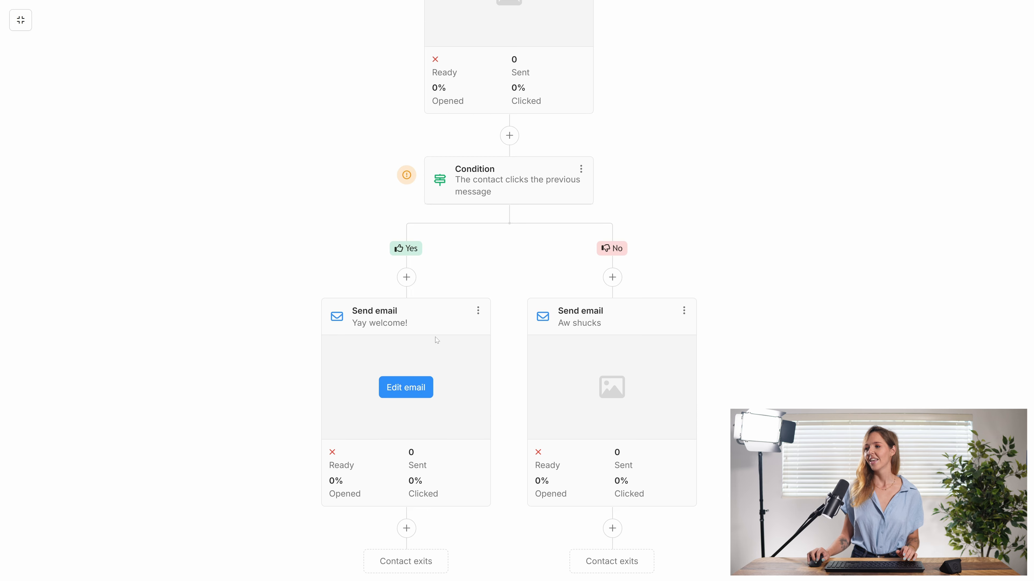
pyautogui.scroll(7, 434, 344)
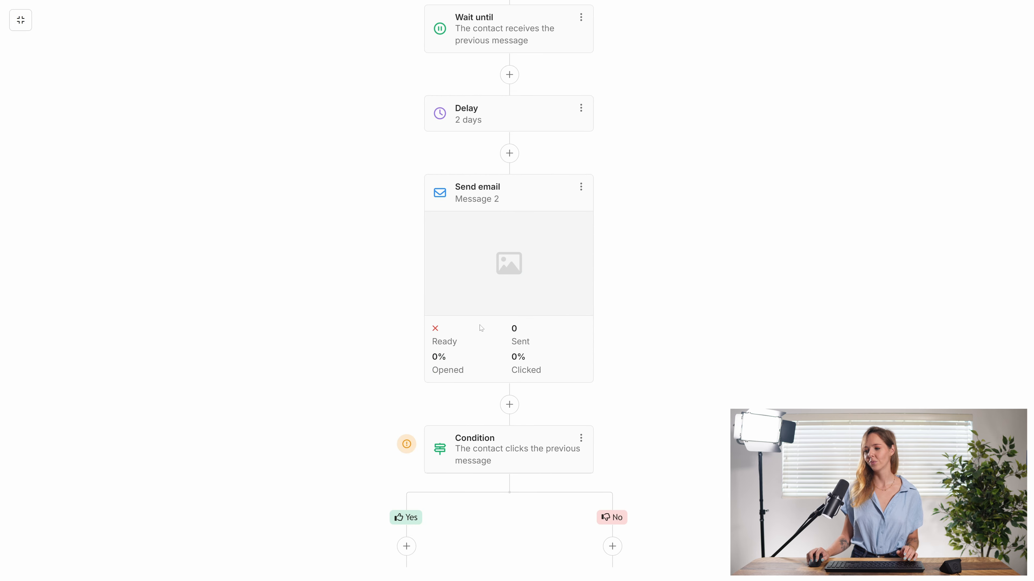
pyautogui.scroll(-3, 524, 354)
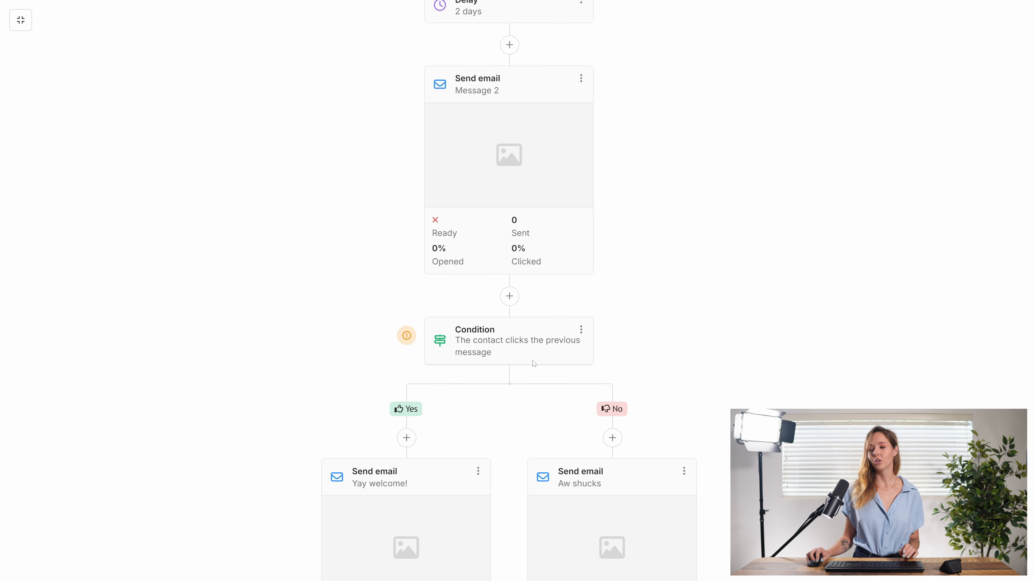
pyautogui.moveTo(596, 501)
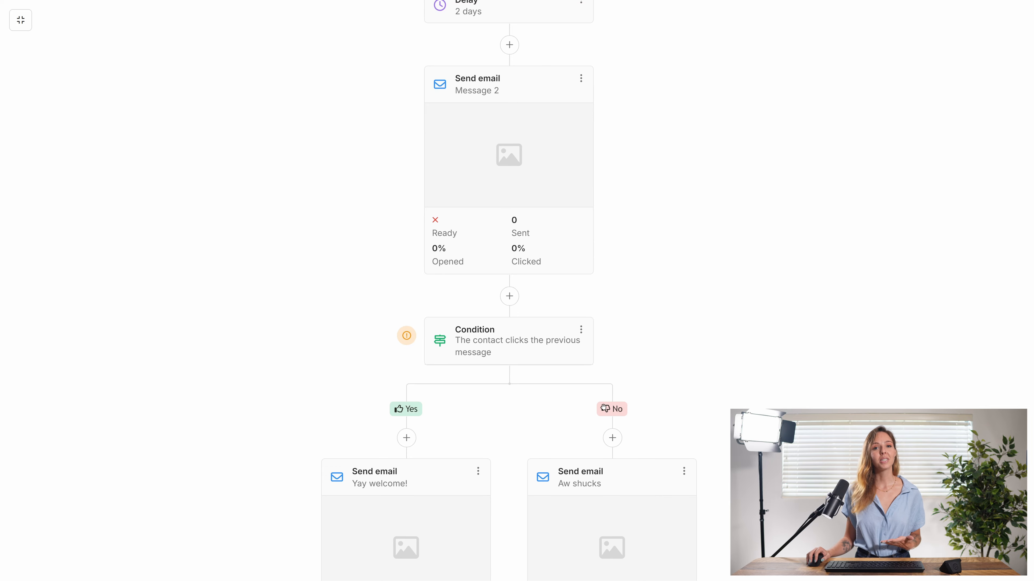
pyautogui.moveTo(407, 342)
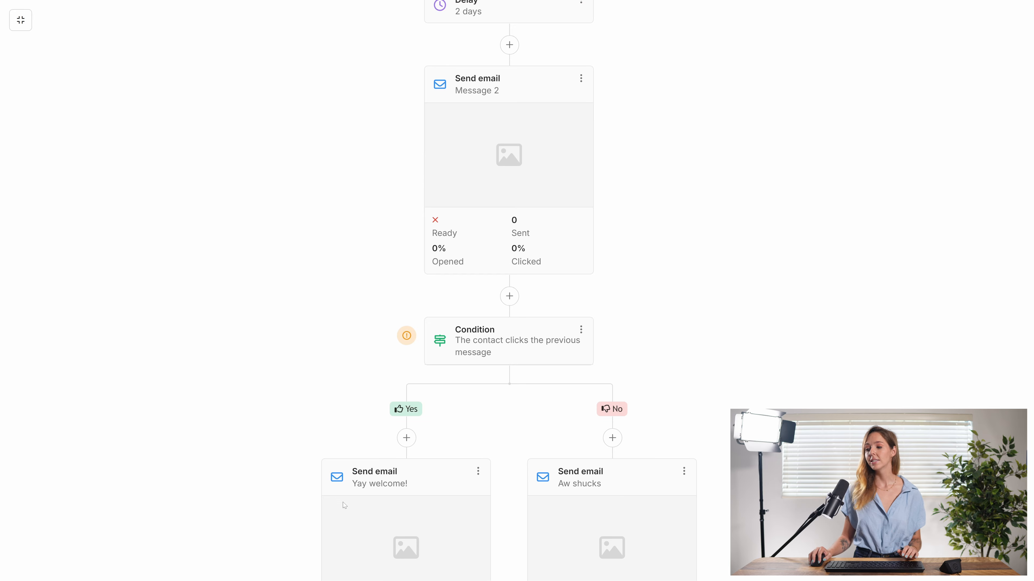
pyautogui.moveTo(381, 503)
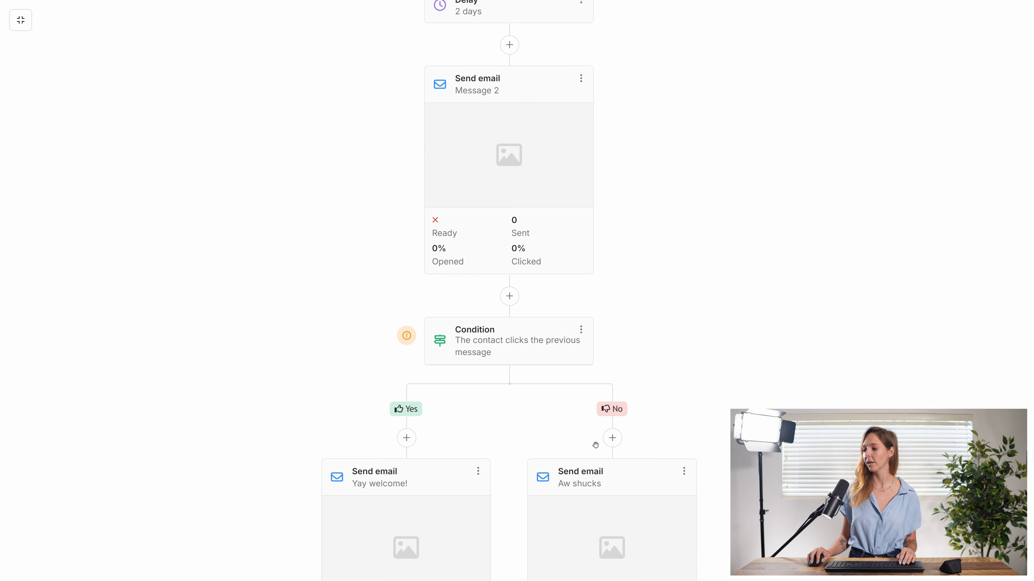
# - Add a 2-day delay on the No branch before the "Aw shucks" email
pyautogui.click(612, 439)
pyautogui.click(411, 224)
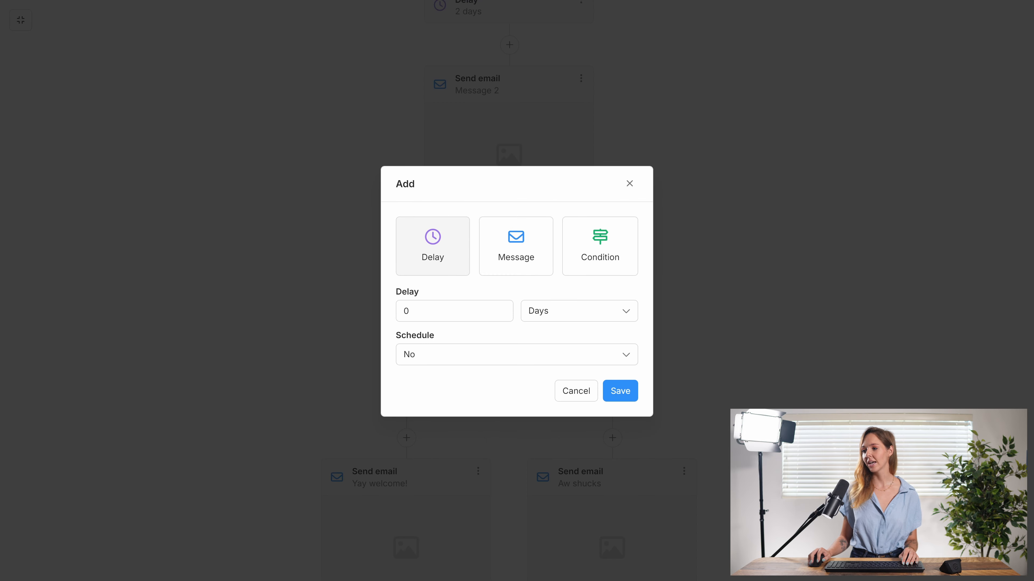
pyautogui.doubleClick(407, 311)
pyautogui.write('2')
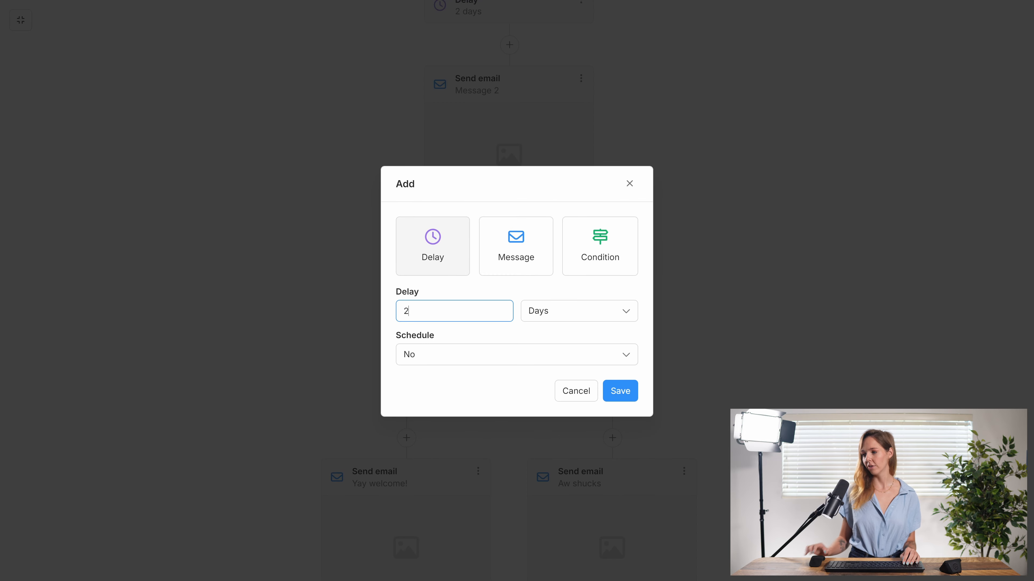
pyautogui.click(619, 391)
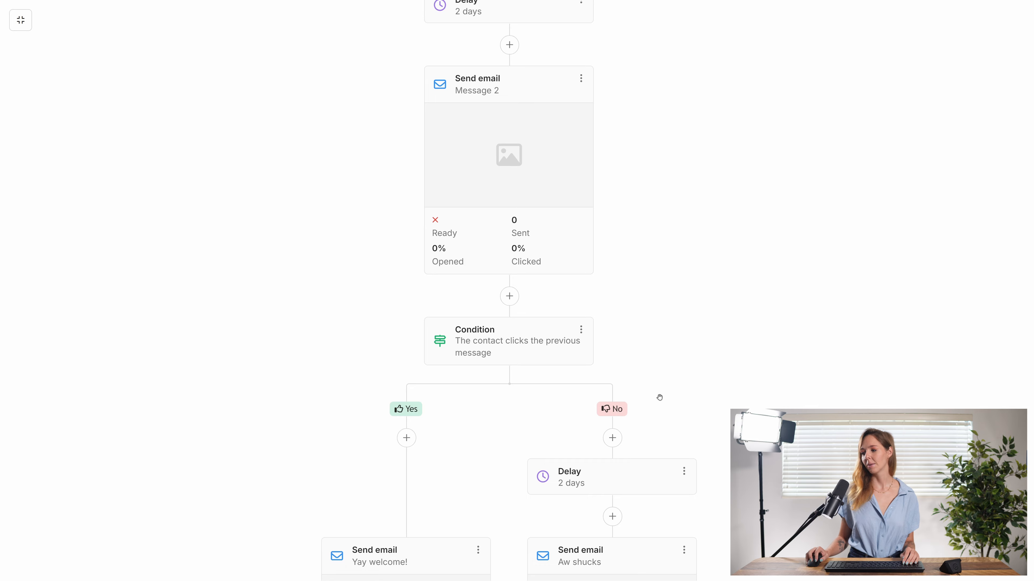
# - Examine the branched flow from Message 2 through the condition and the No branch's delay to both emails
pyautogui.scroll(-5, 667, 407)
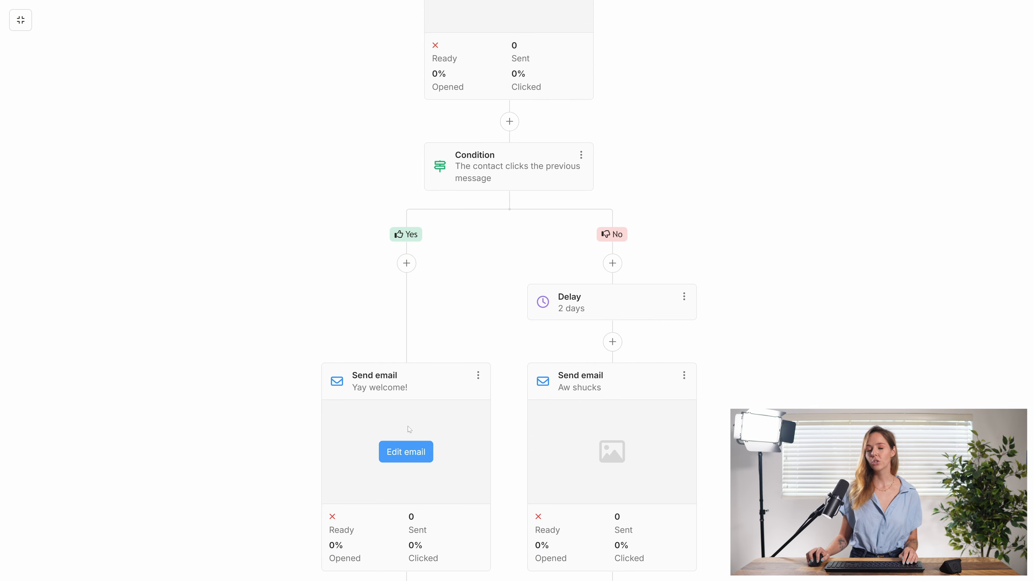
pyautogui.moveTo(377, 454)
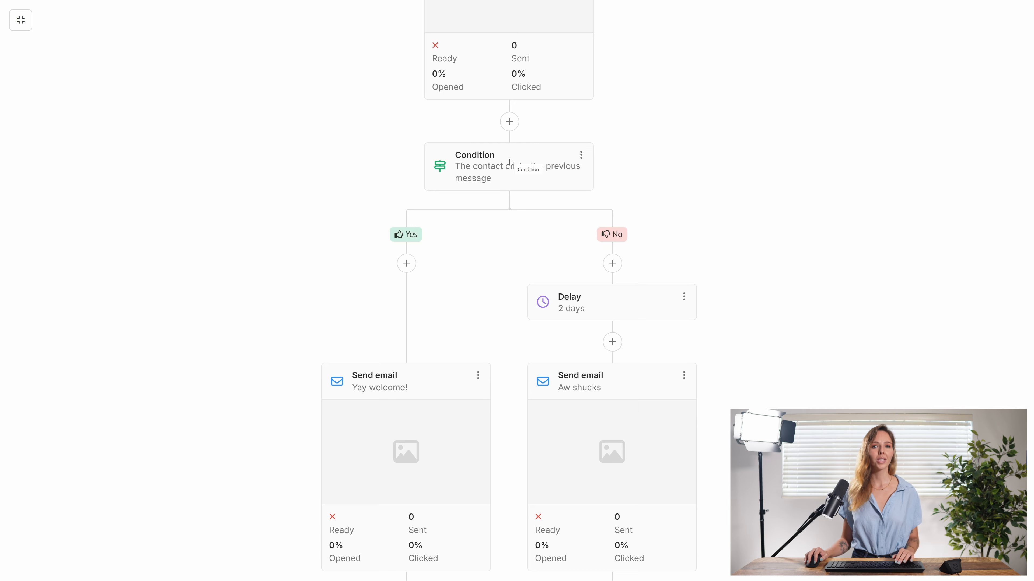
pyautogui.moveTo(636, 421)
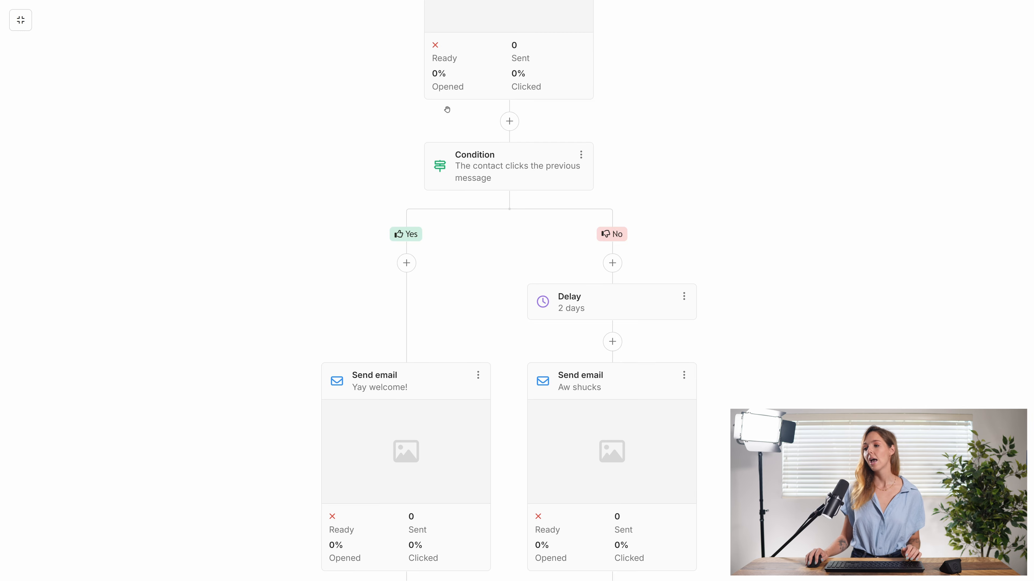
pyautogui.scroll(-1, 447, 109)
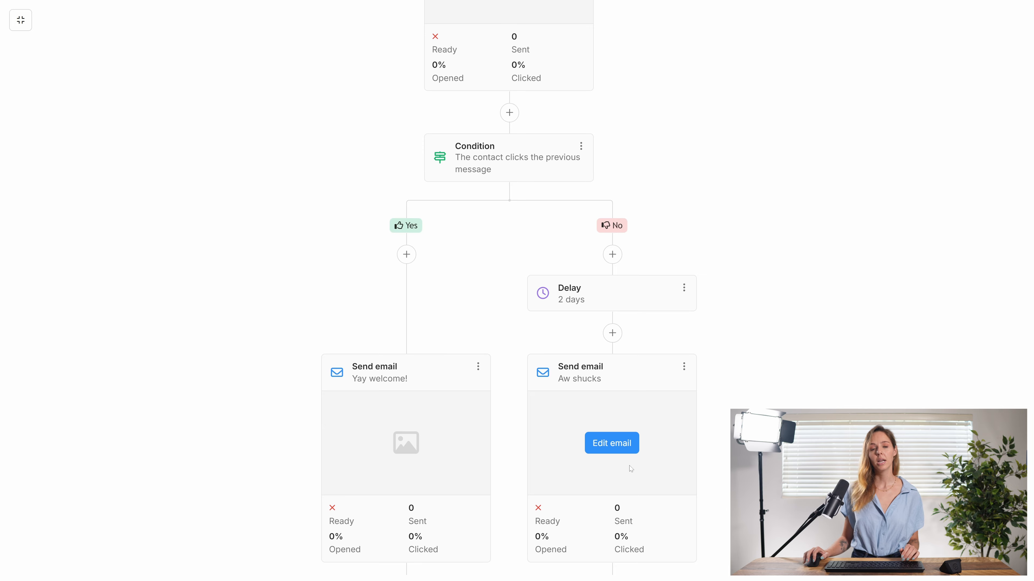
pyautogui.scroll(1, 482, 65)
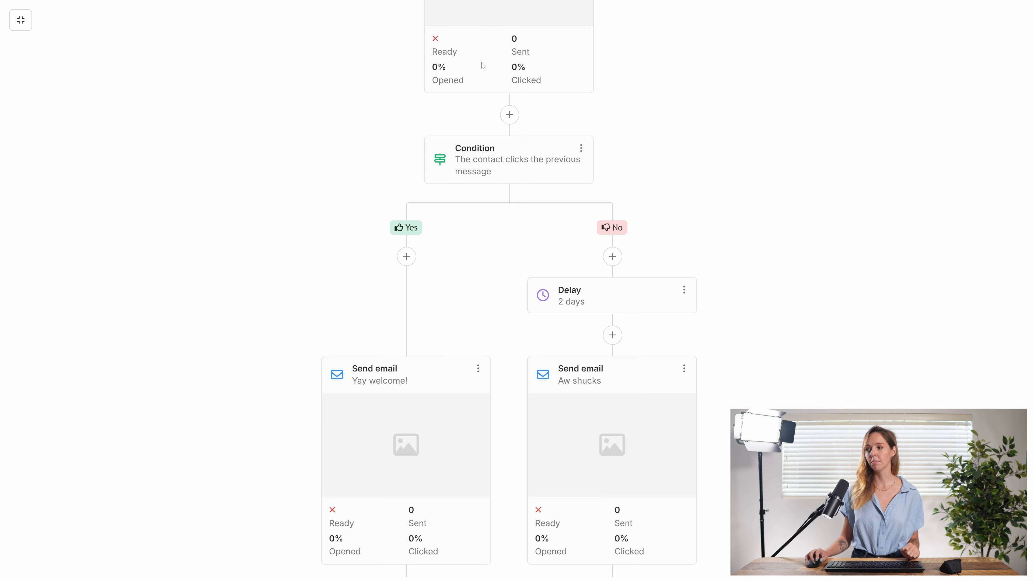
pyautogui.scroll(5, 488, 77)
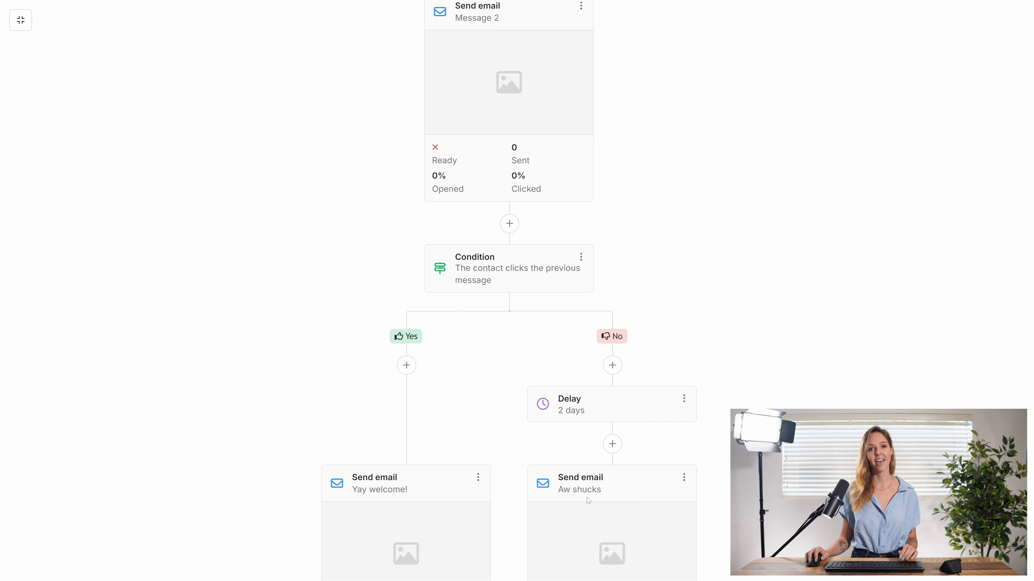
# - Open the No branch's 2-day delay for editing
pyautogui.scroll(-3, 590, 505)
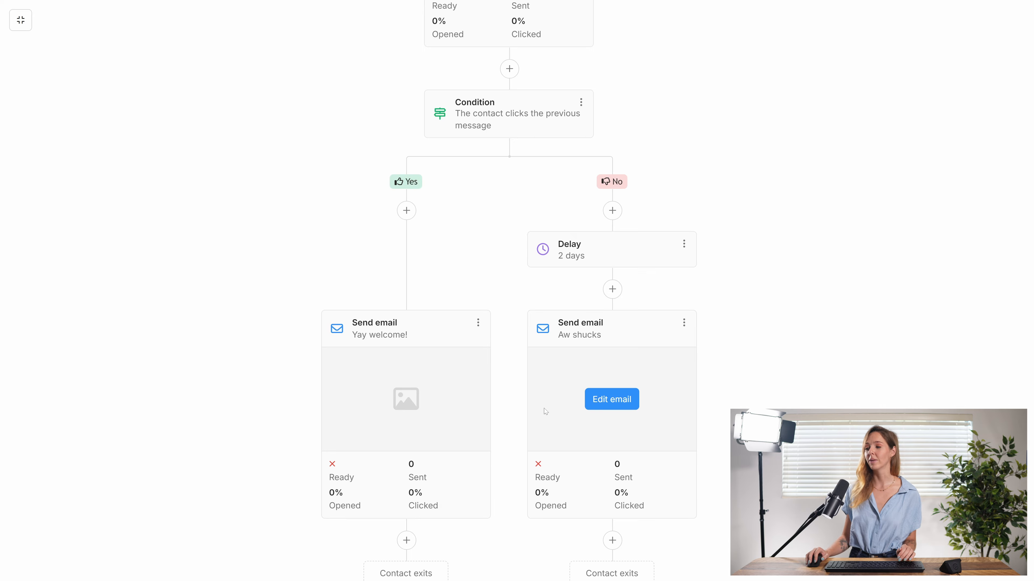
pyautogui.click(684, 245)
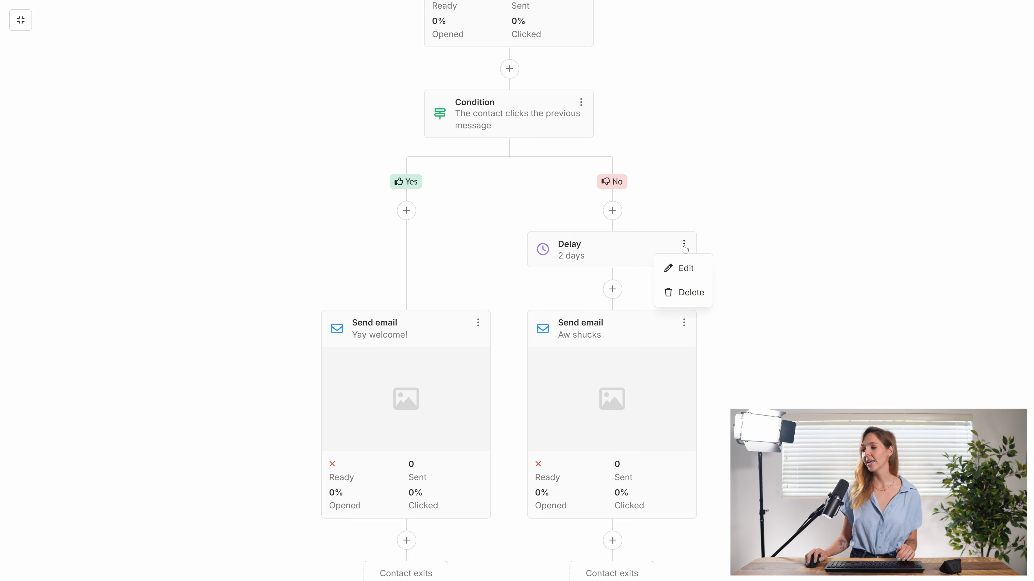
pyautogui.click(677, 270)
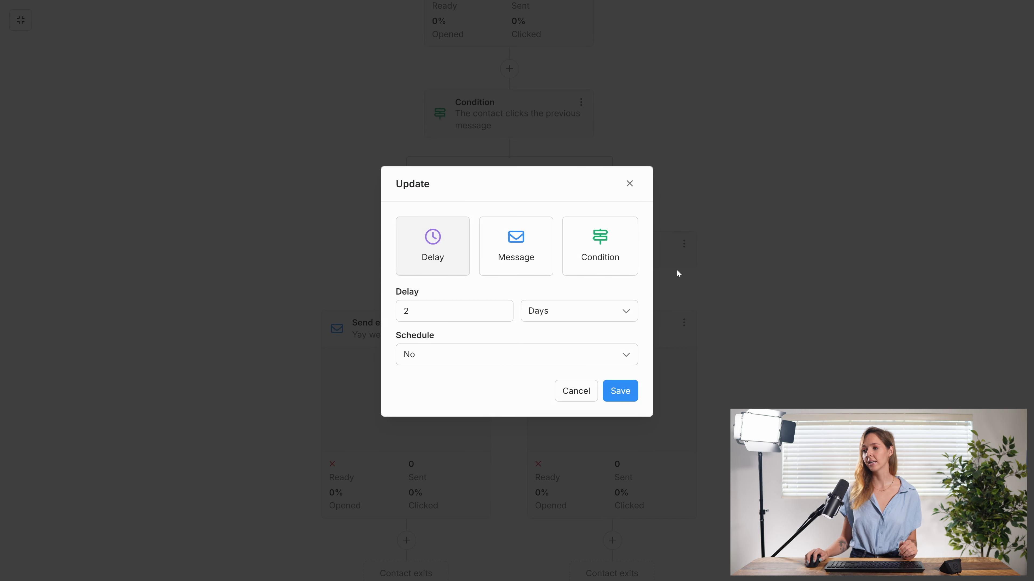
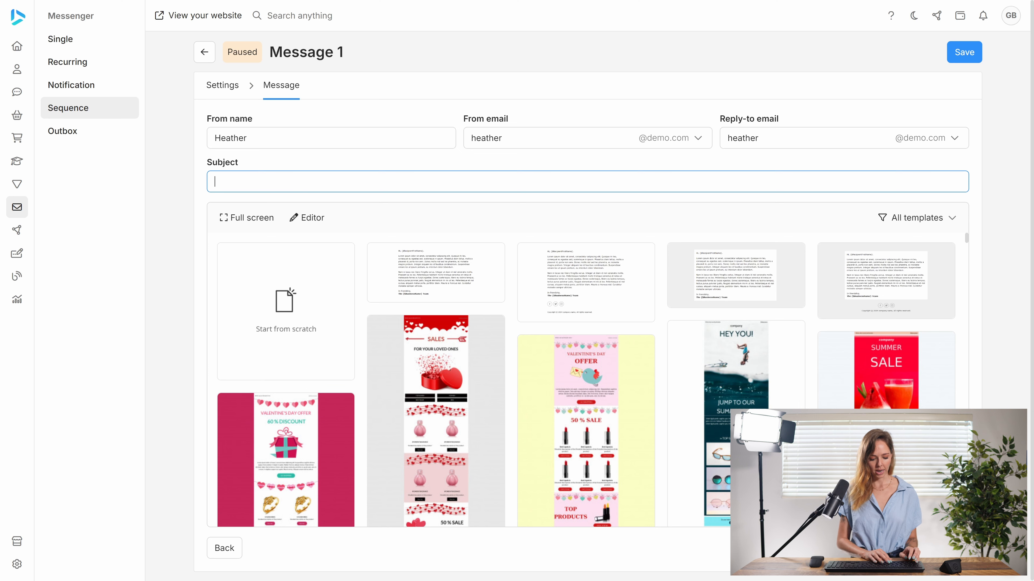
# - Give Message 1 the subject "Subject" and the plain text letter template, save it and return to the sequence
pyautogui.write('Subject')
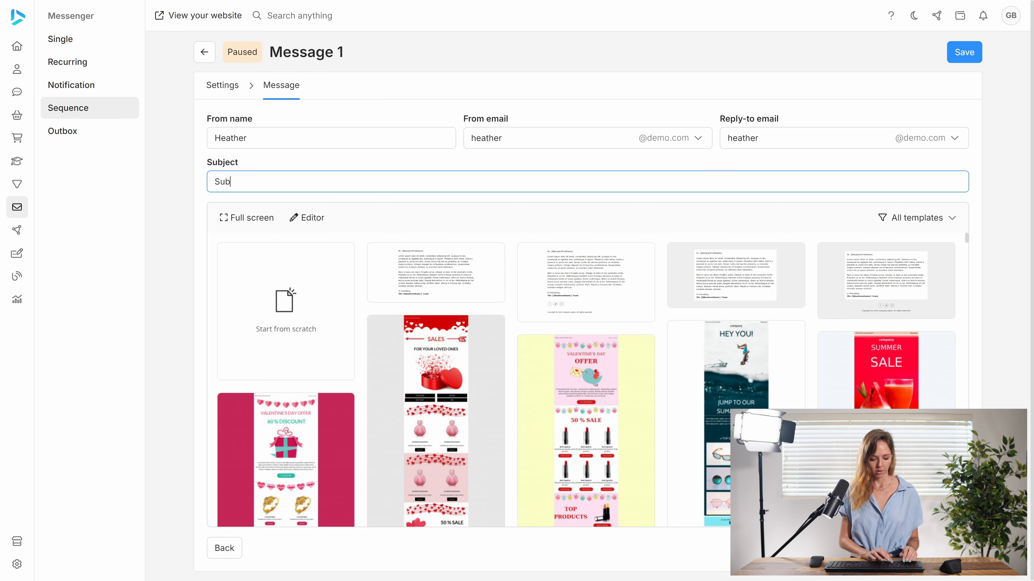
pyautogui.click(451, 264)
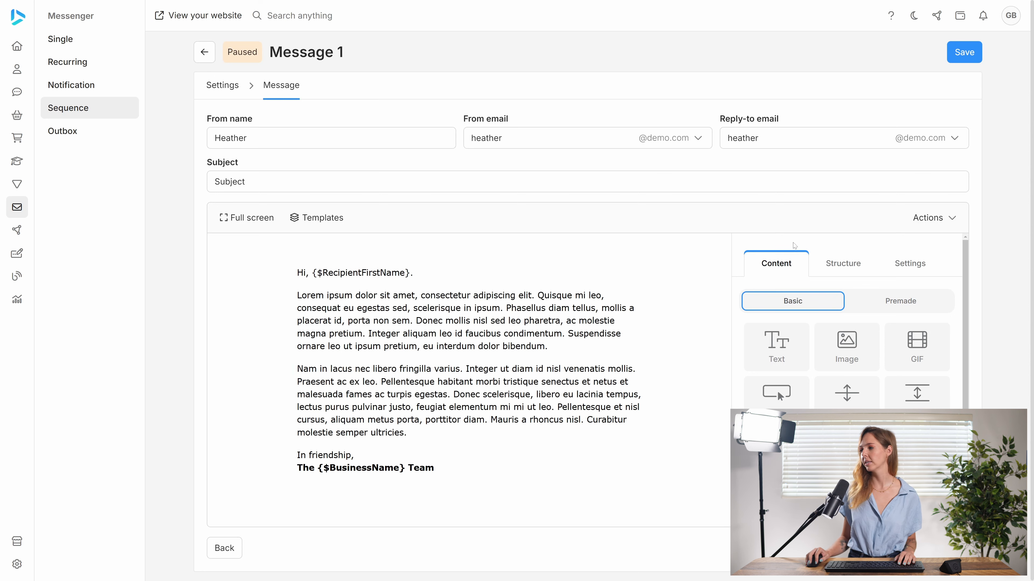
pyautogui.click(964, 52)
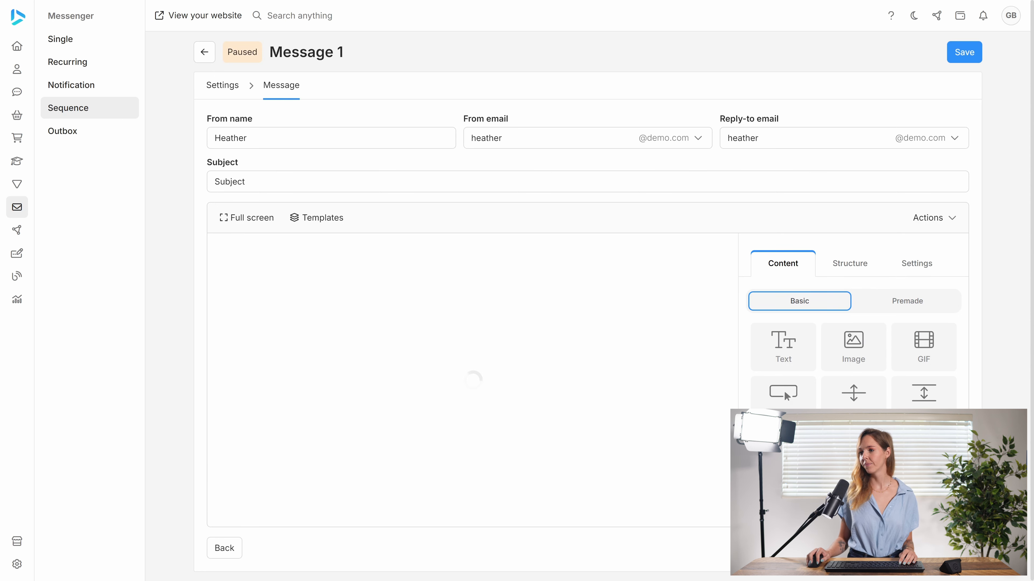
pyautogui.click(202, 56)
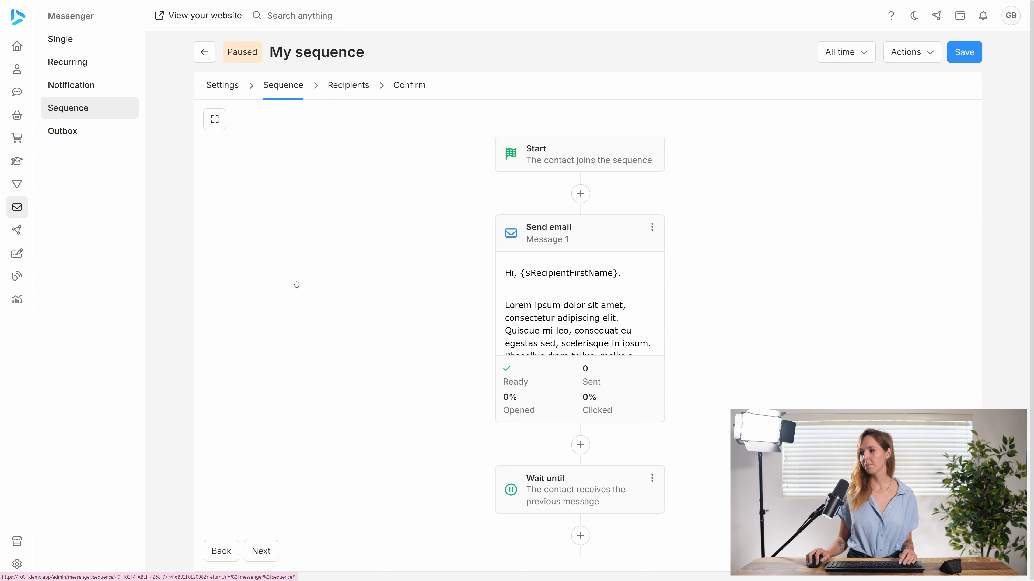
pyautogui.moveTo(559, 307)
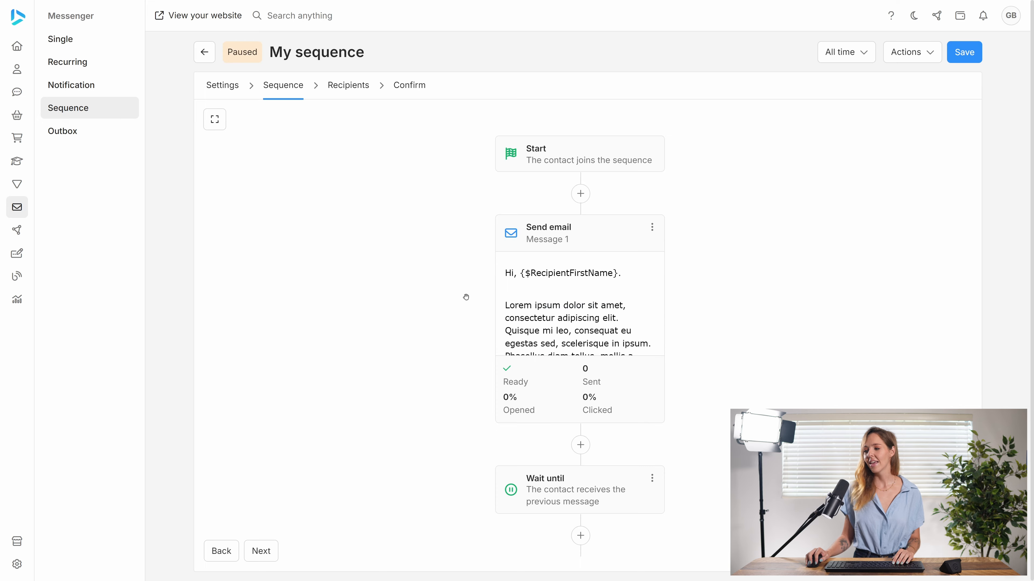
# - Choose the All Contacts list as the recipients of the sequence
pyautogui.click(354, 100)
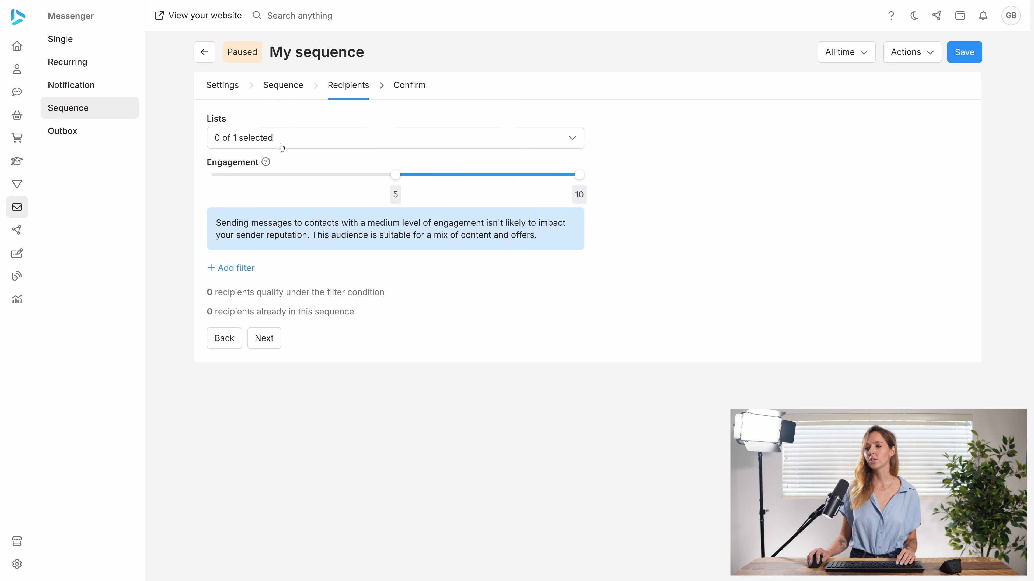
pyautogui.click(272, 139)
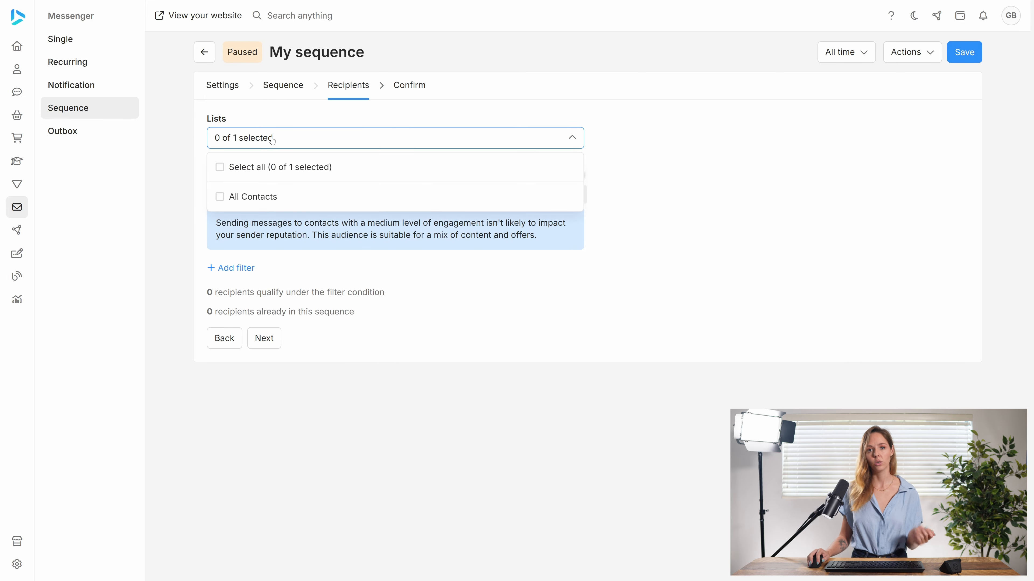
pyautogui.click(277, 199)
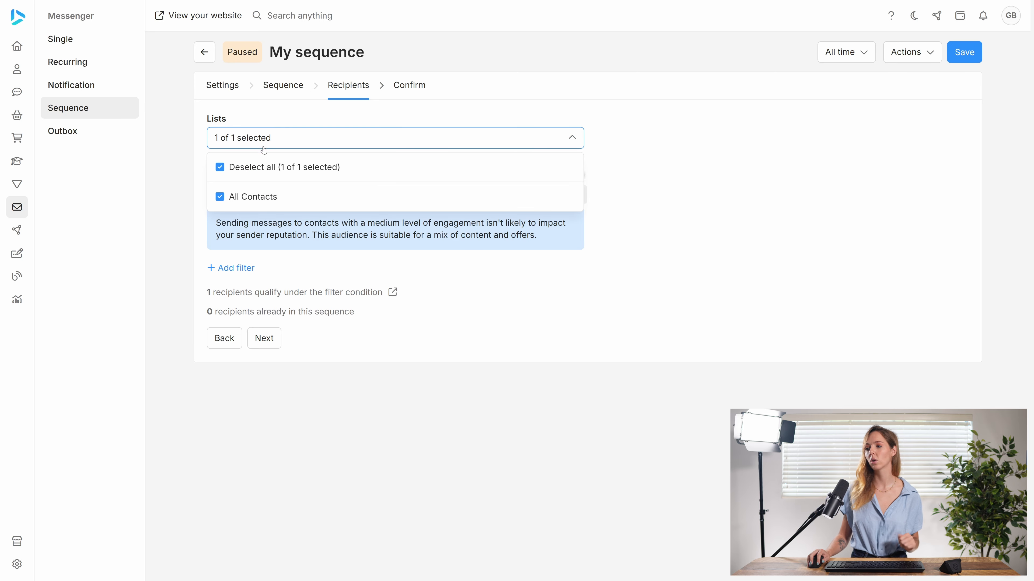
pyautogui.click(271, 139)
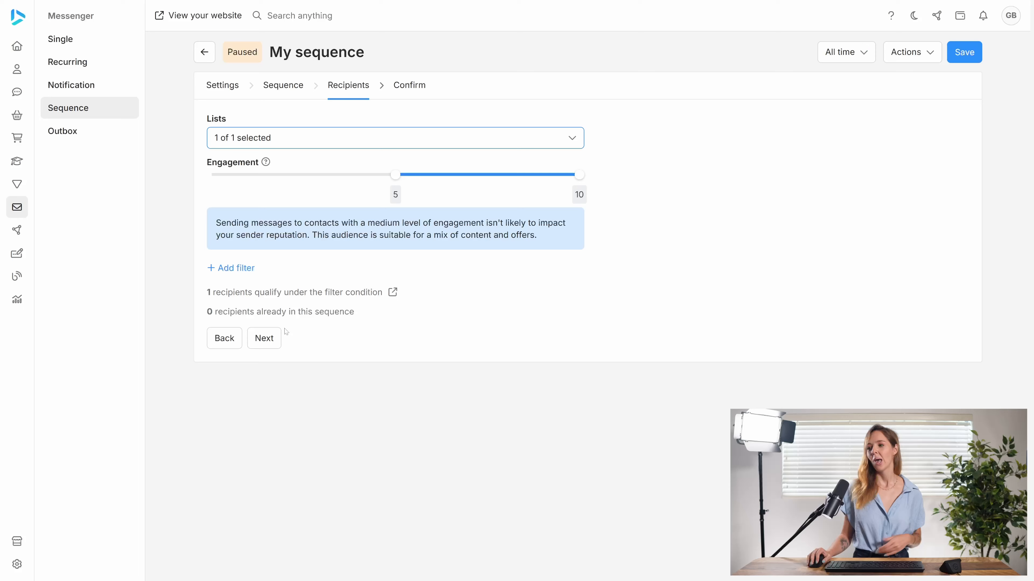
# - Check the sequence's confirmation page and examine its settings and the ready status of each email in the flow
pyautogui.click(405, 87)
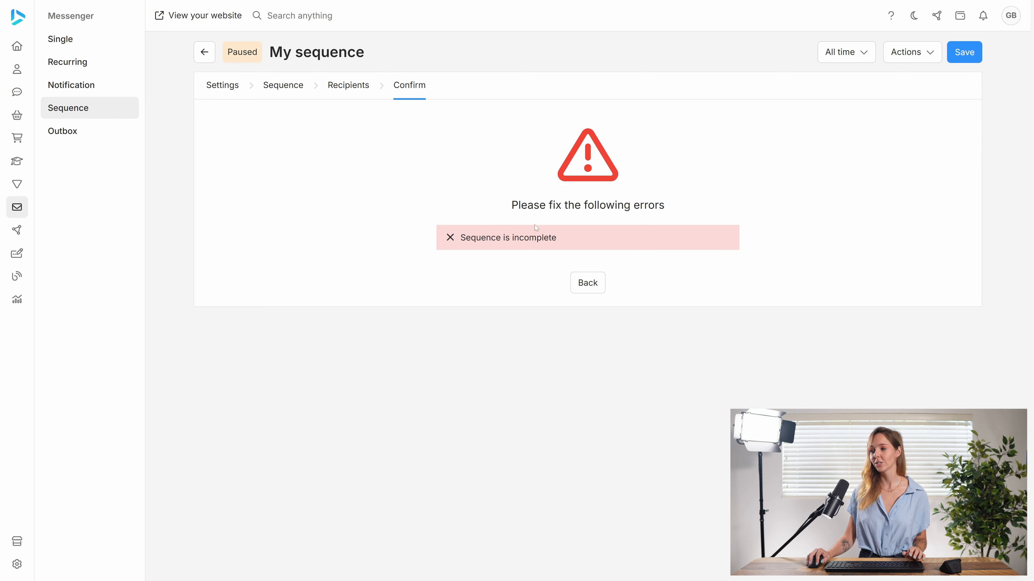
pyautogui.click(222, 86)
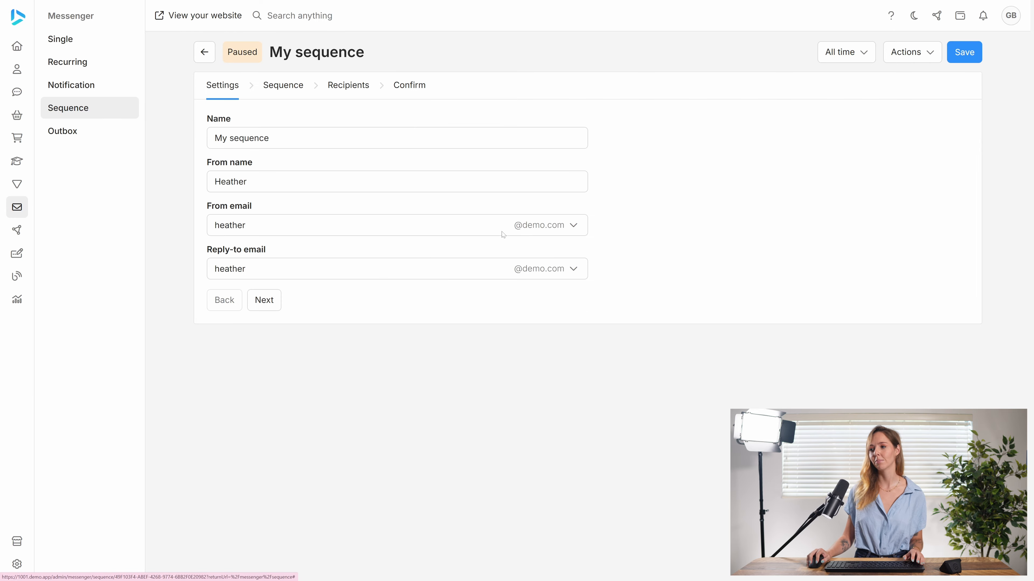
pyautogui.click(300, 88)
pyautogui.scroll(-10, 517, 285)
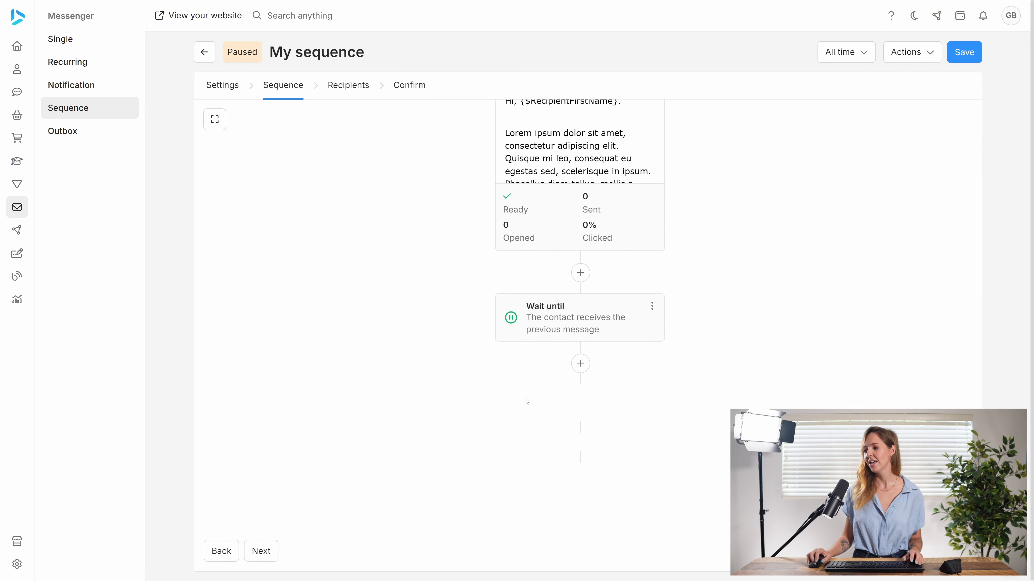
pyautogui.scroll(-5, 657, 401)
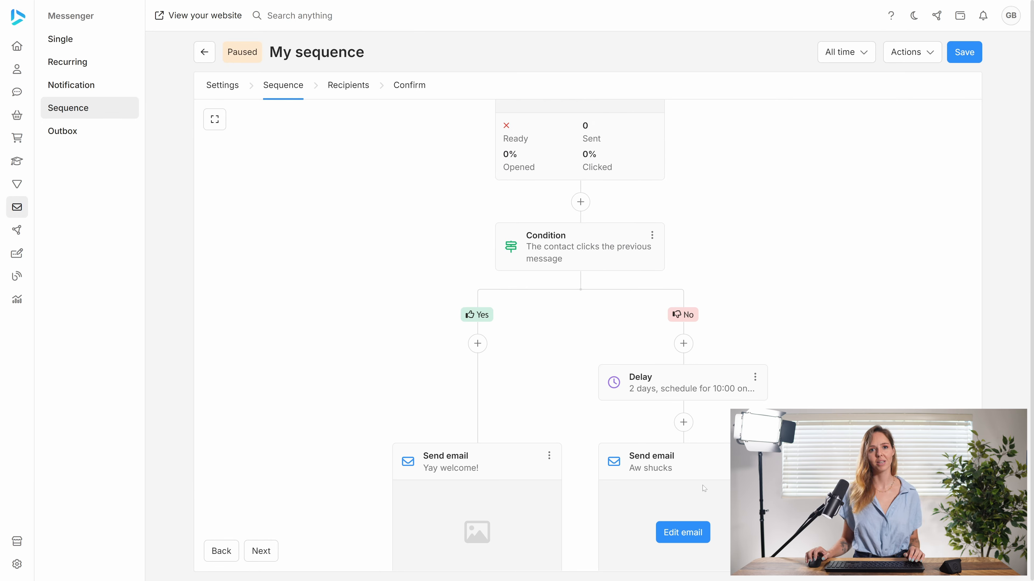
pyautogui.scroll(12, 425, 193)
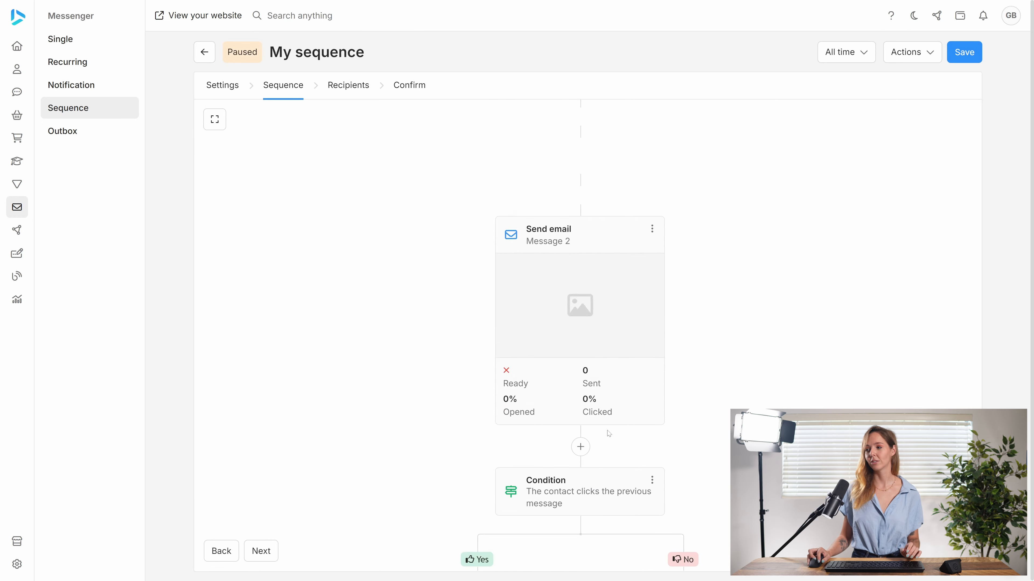
pyautogui.click(401, 85)
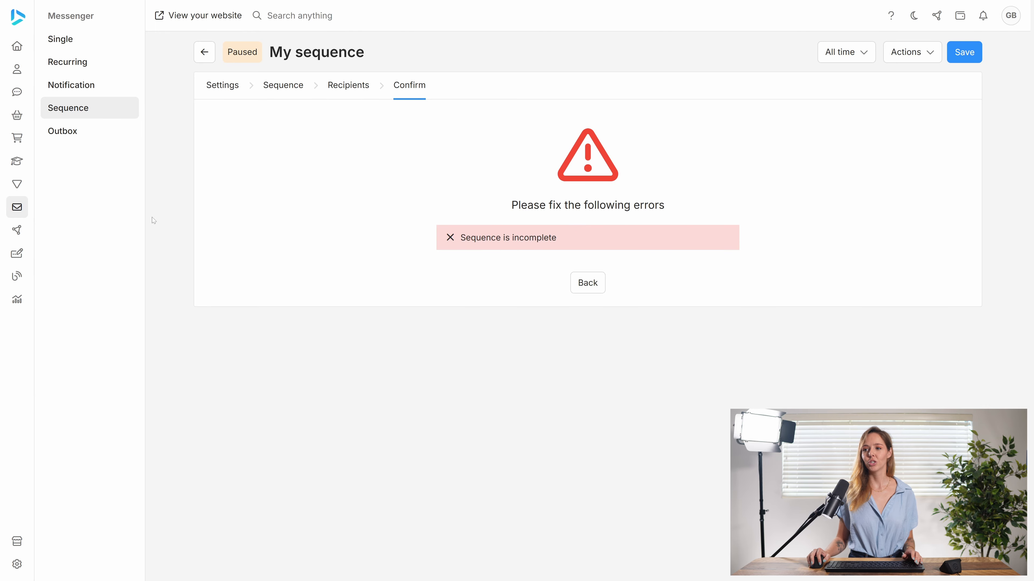
# - Create a funnel named "My funnel" from the Opt-in template with the All Contacts list and save it
pyautogui.click(27, 187)
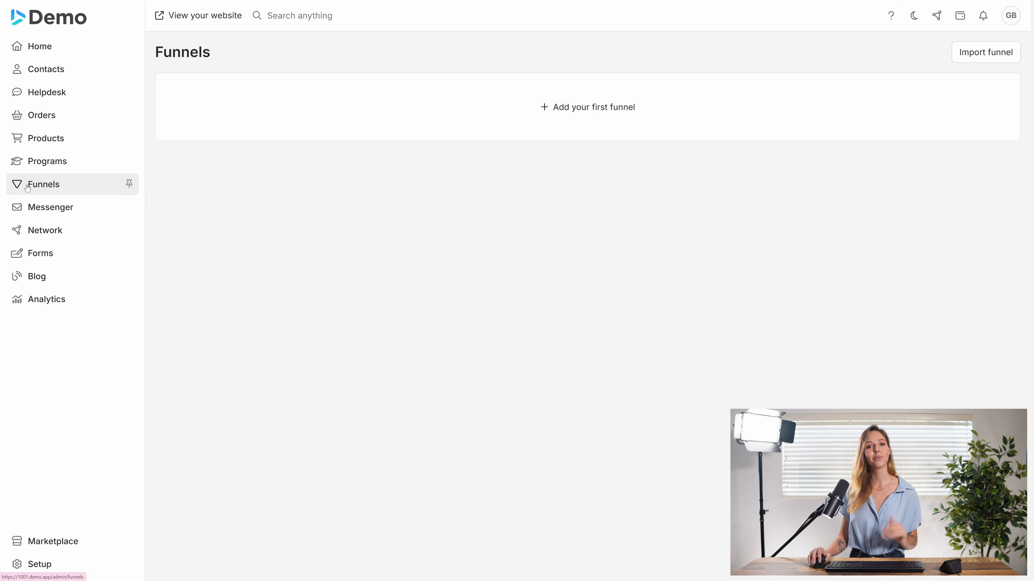
pyautogui.click(554, 107)
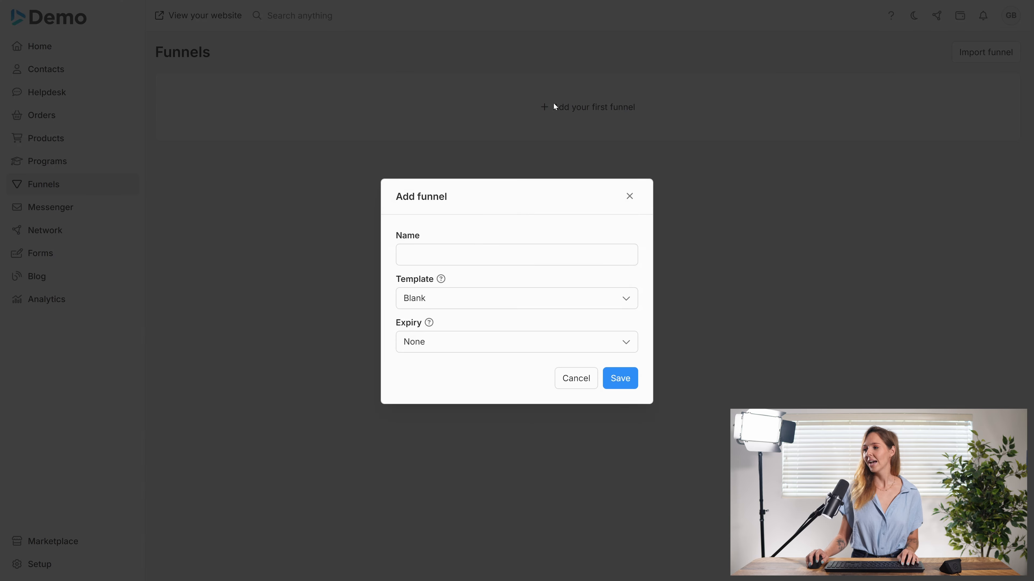
pyautogui.write('My f')
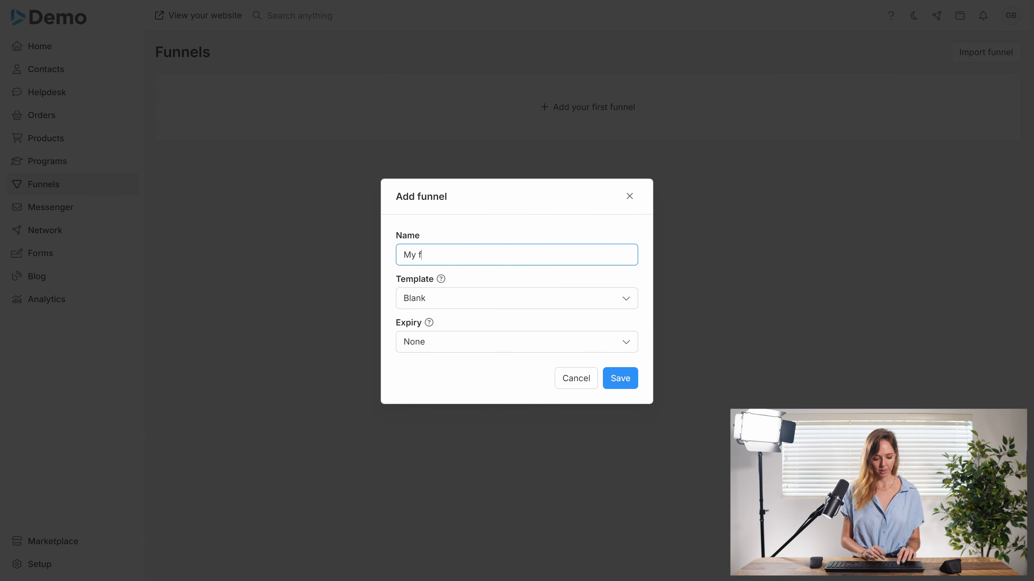
pyautogui.write('unnel')
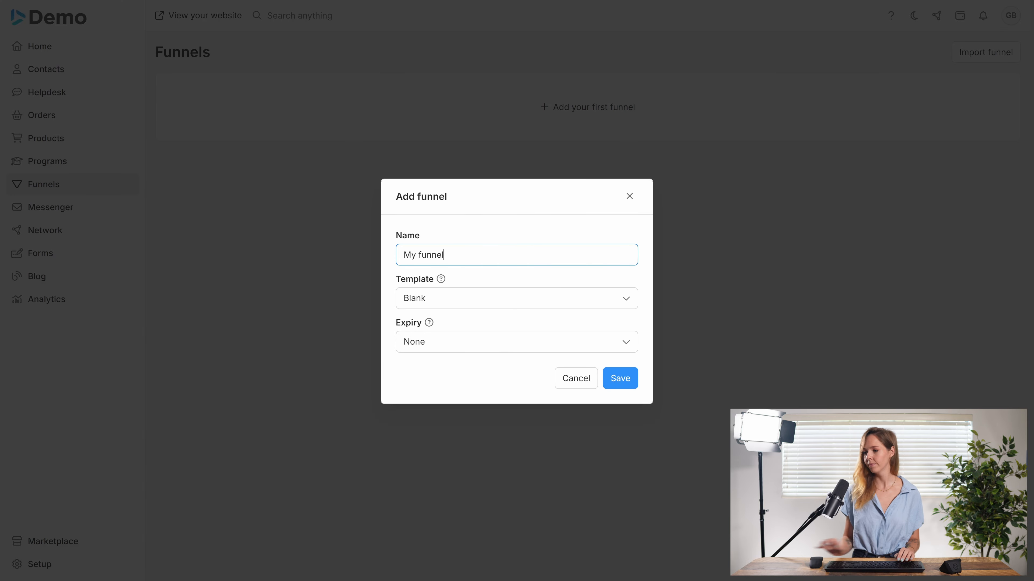
pyautogui.click(525, 297)
pyautogui.click(456, 356)
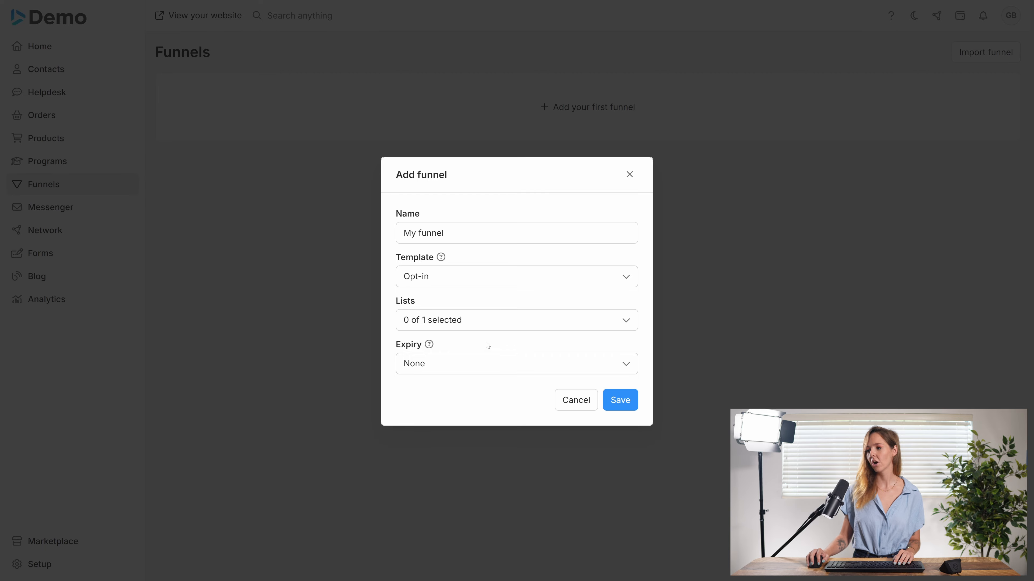
pyautogui.click(482, 322)
pyautogui.click(439, 418)
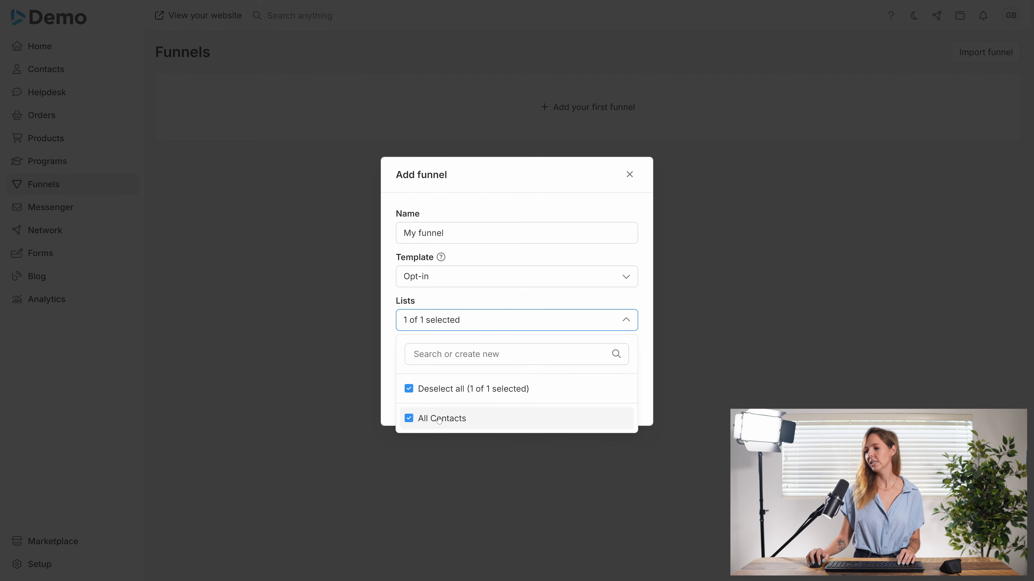
pyautogui.click(515, 324)
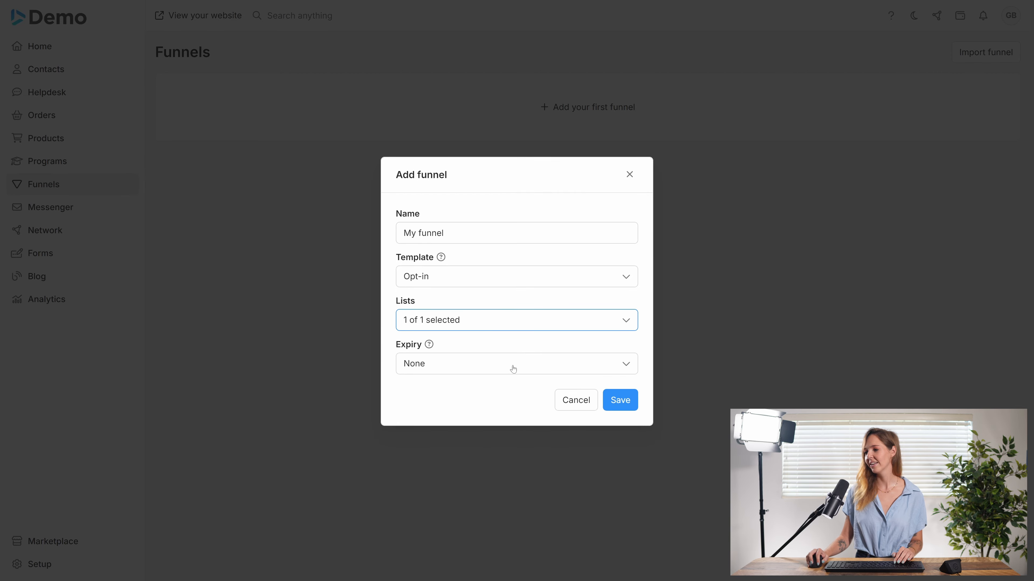
pyautogui.click(619, 400)
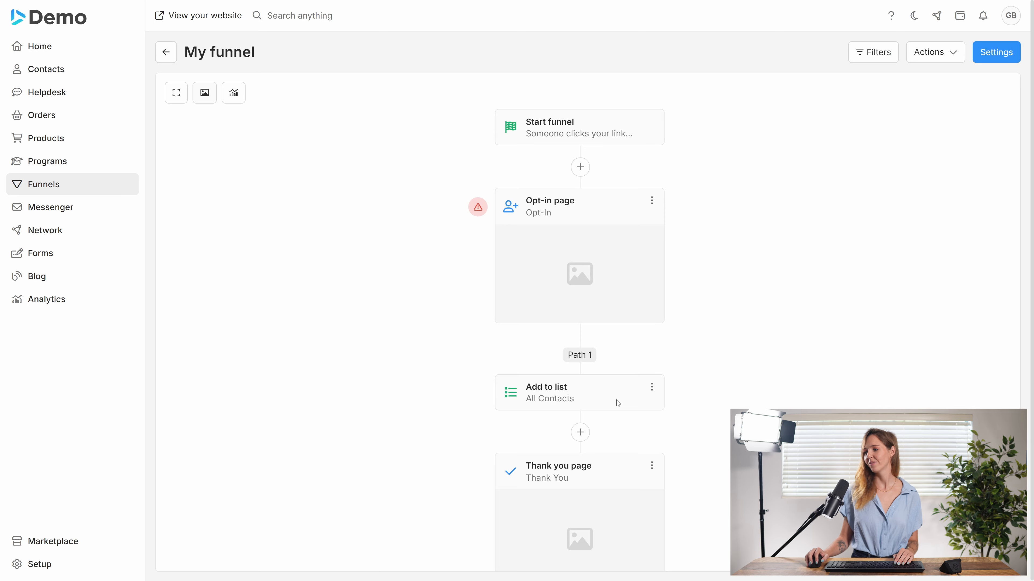
# - Add a Start sequence action for "My sequence" between the funnel's Add to list step and its Thank you page
pyautogui.moveTo(591, 256)
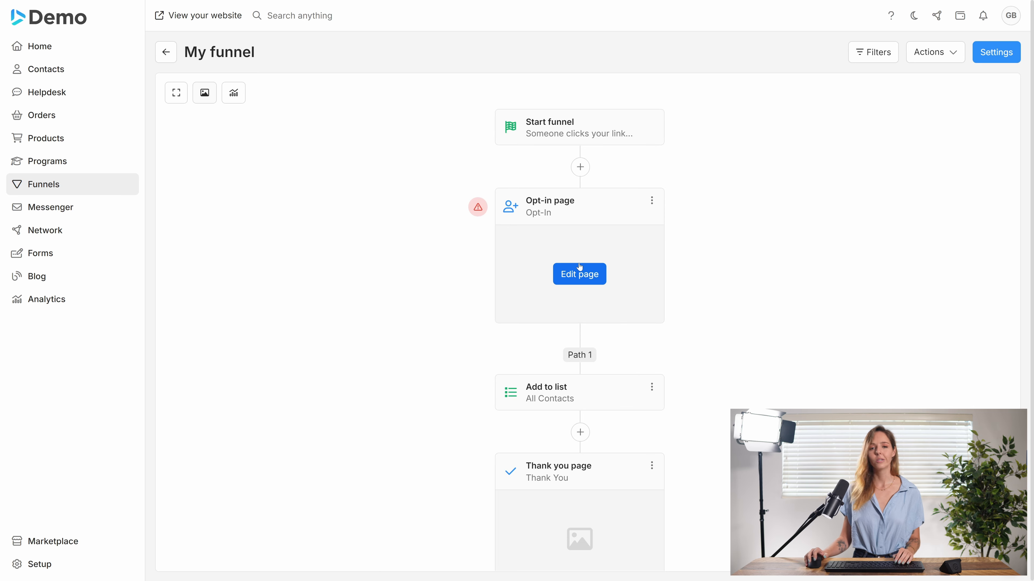
pyautogui.moveTo(584, 537)
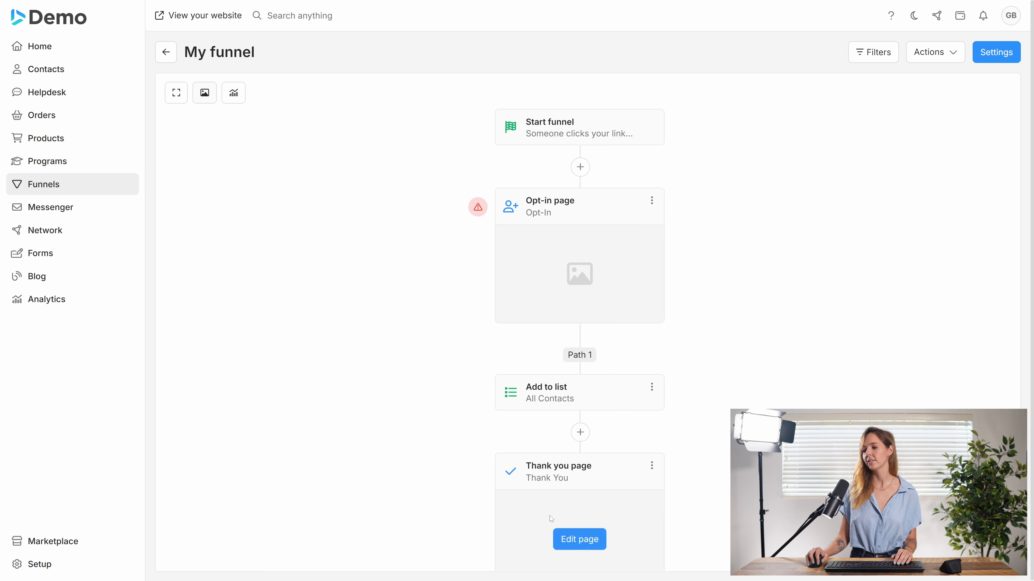
pyautogui.click(581, 433)
pyautogui.click(576, 261)
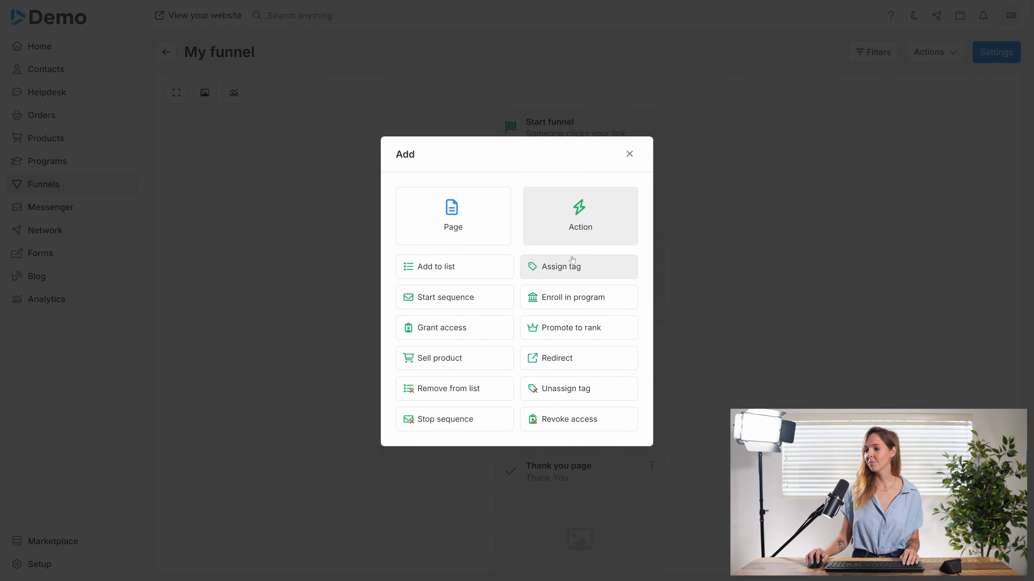
pyautogui.click(448, 298)
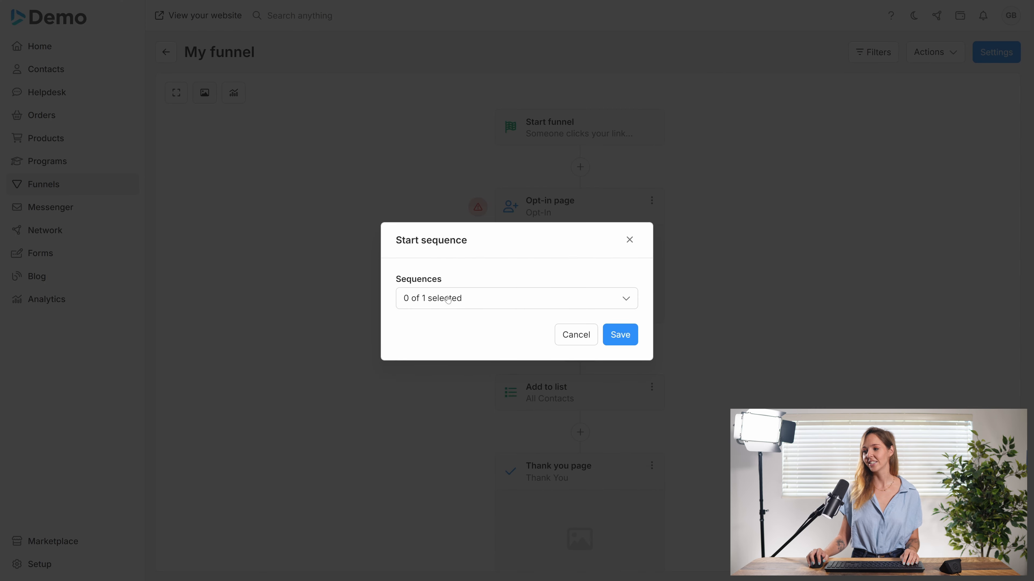
pyautogui.click(545, 306)
pyautogui.click(453, 400)
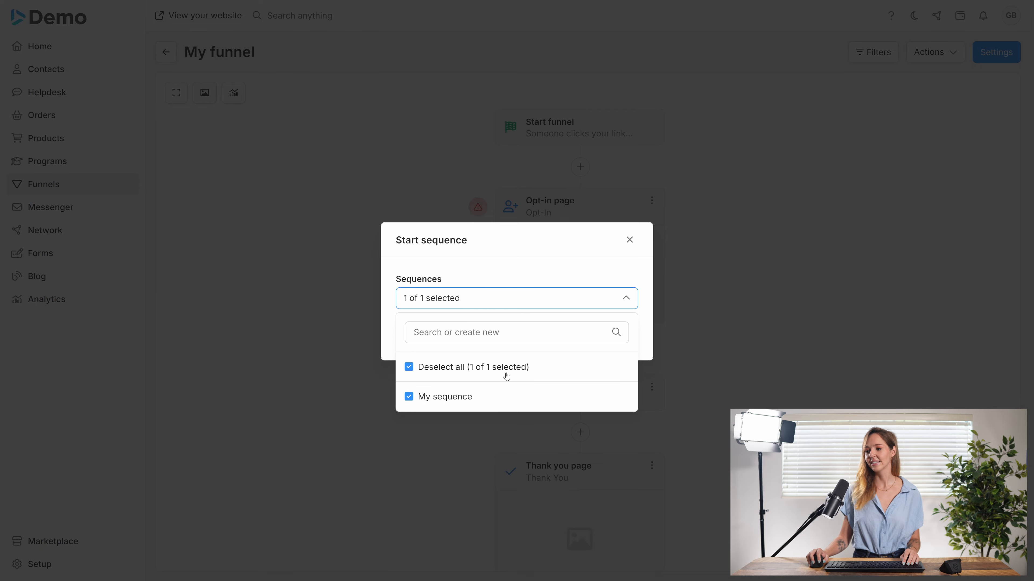
pyautogui.click(494, 297)
pyautogui.click(614, 336)
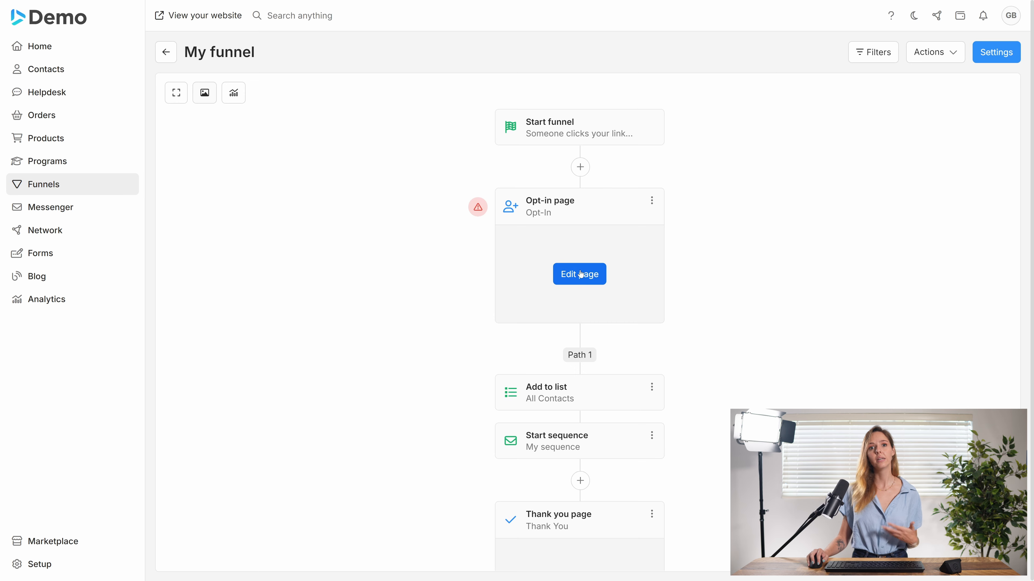
# - Add a product named "My product" with a price of 99 USD to the product catalog and save it
pyautogui.scroll(-3, 588, 420)
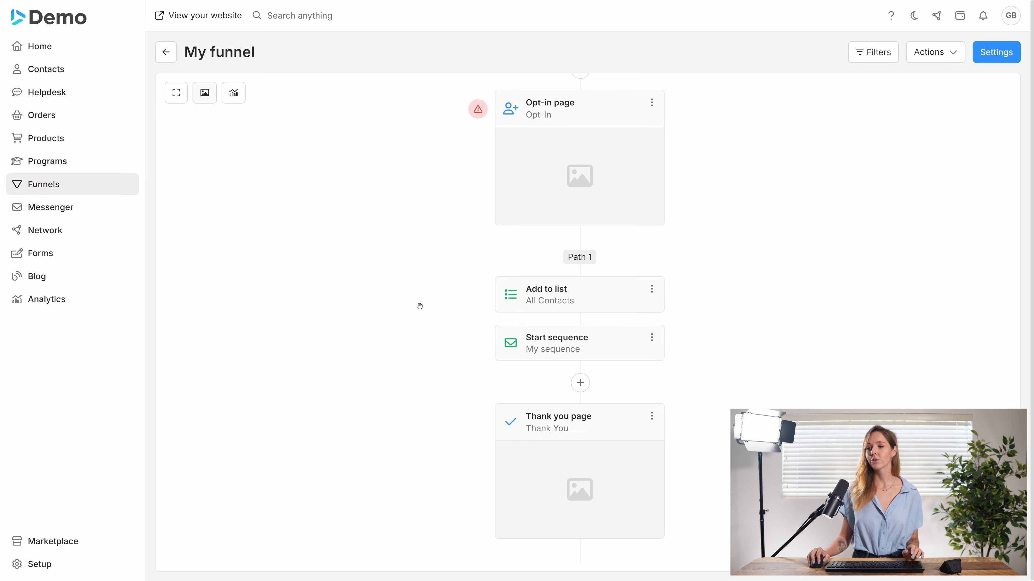
pyautogui.click(77, 141)
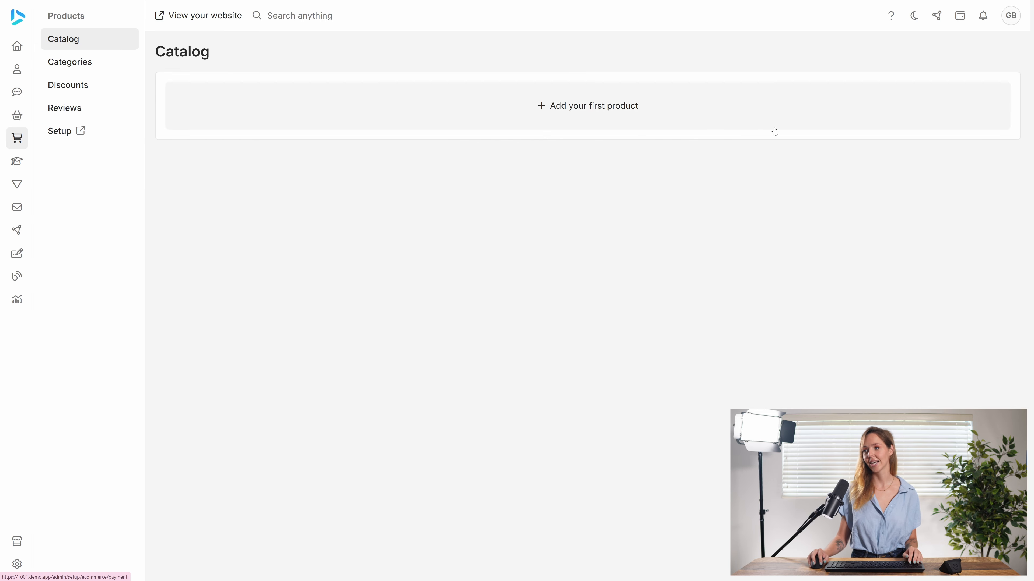
pyautogui.click(639, 104)
pyautogui.write('M')
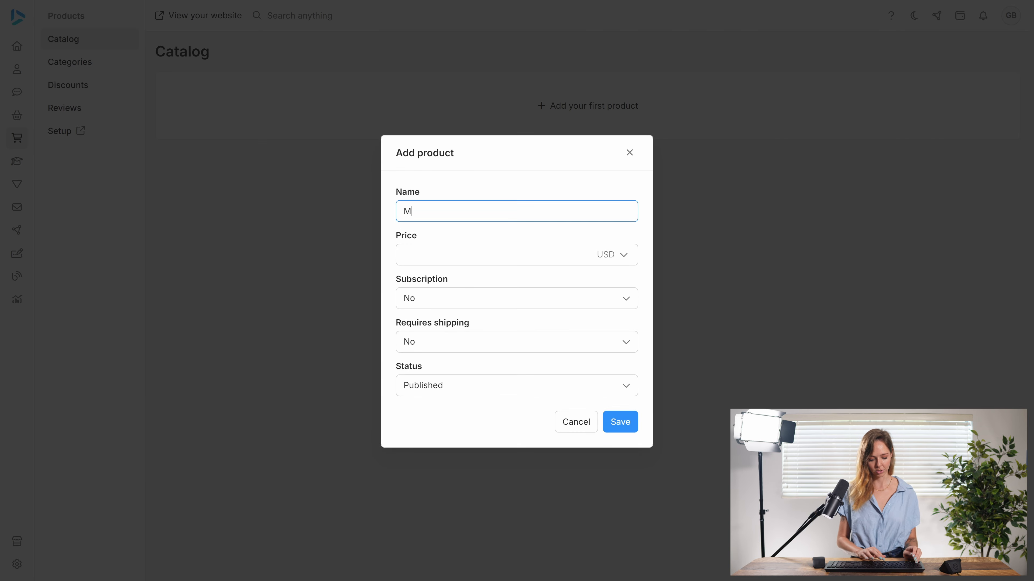
pyautogui.write('y prod')
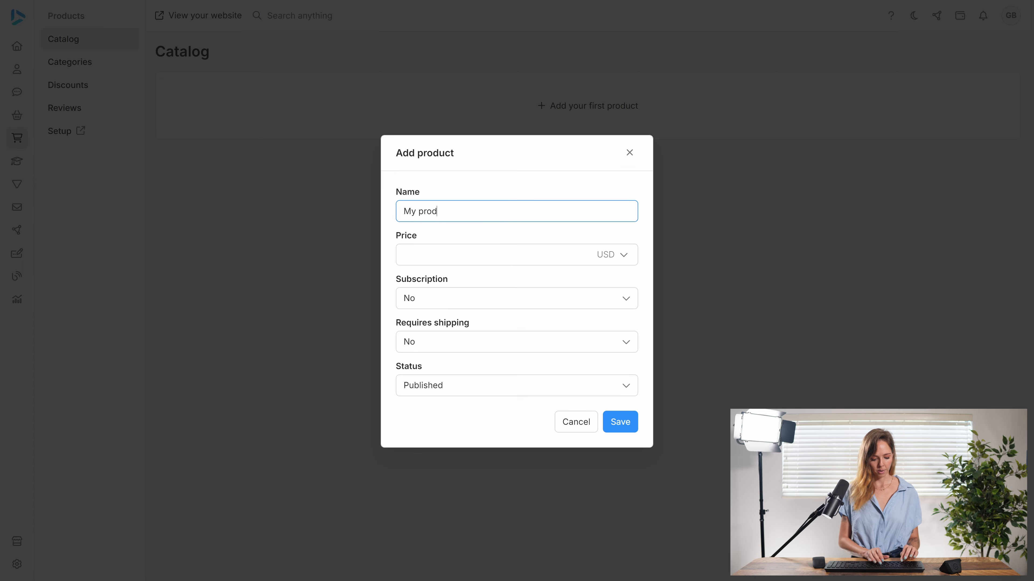
pyautogui.write('uct')
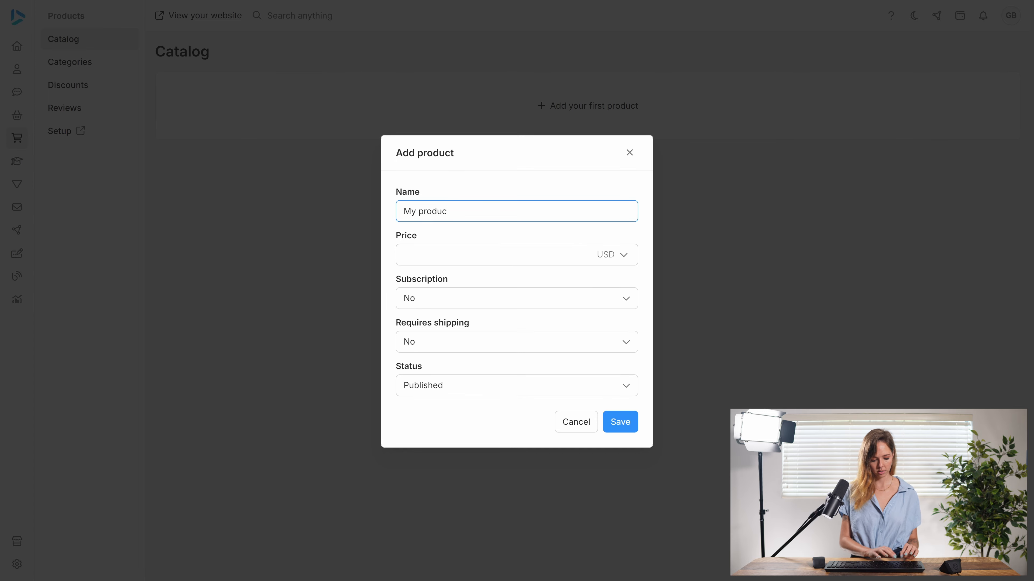
pyautogui.write('99')
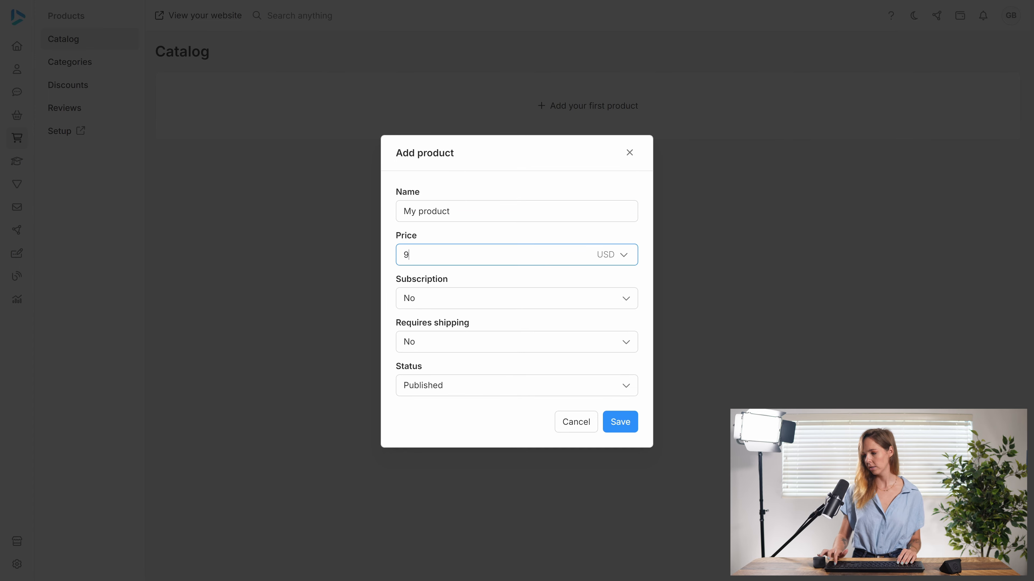
pyautogui.click(619, 422)
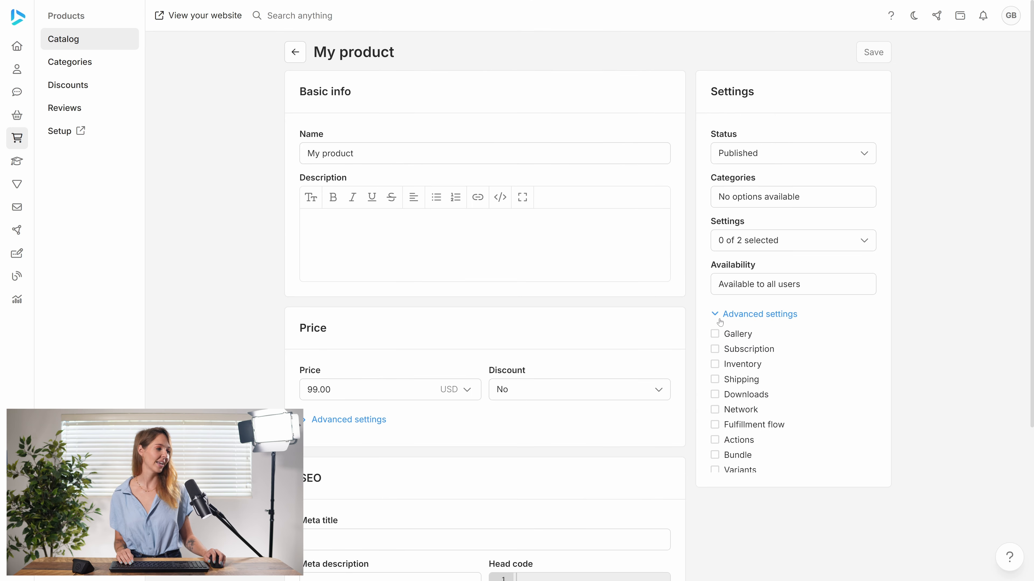
# - Enable Actions in the product's advanced settings, select "My sequence" as its Start sequence action, and save the product
pyautogui.click(720, 323)
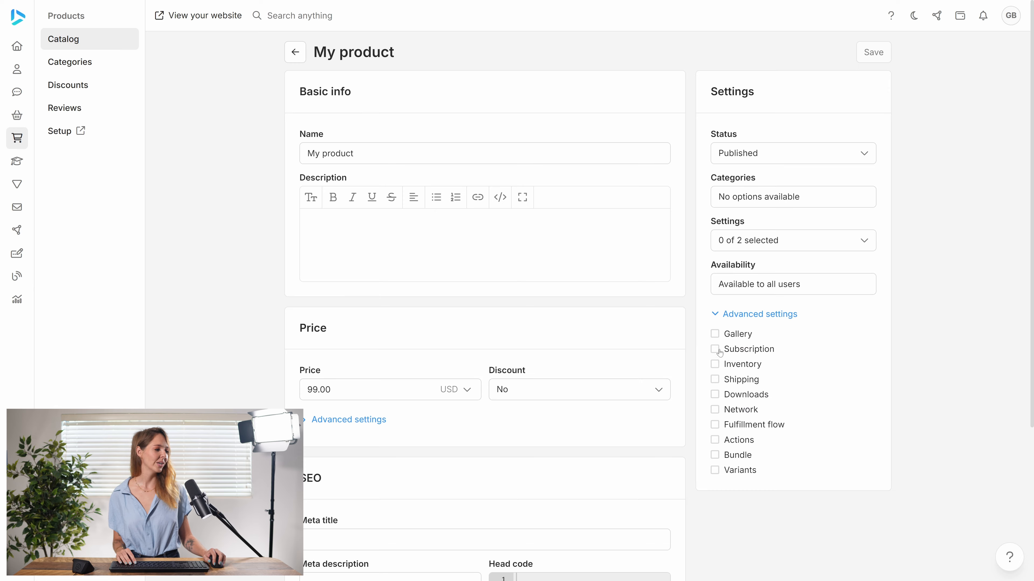
pyautogui.click(715, 440)
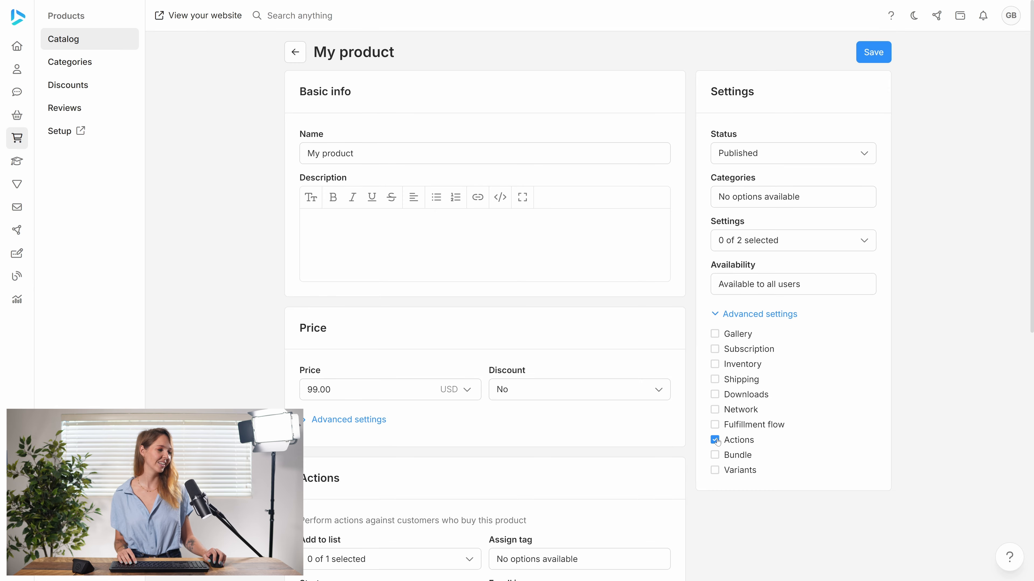
pyautogui.scroll(-6, 478, 430)
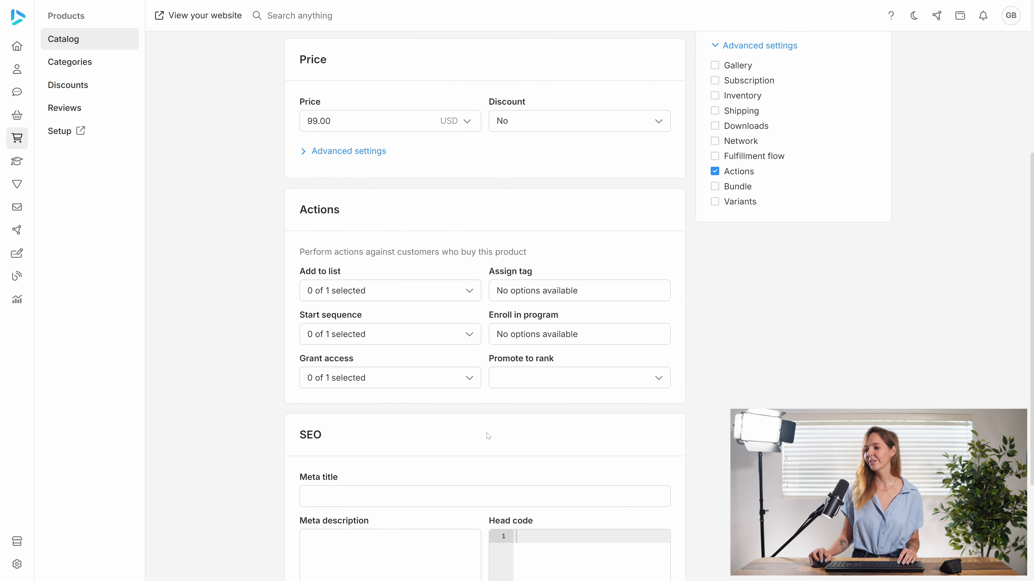
pyautogui.click(390, 333)
pyautogui.click(371, 425)
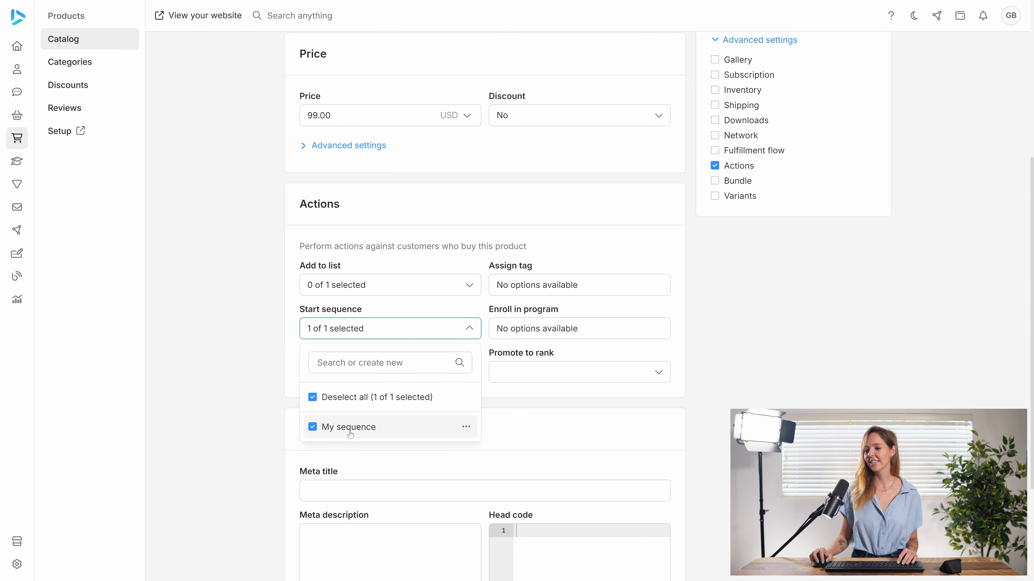
pyautogui.click(393, 324)
pyautogui.scroll(6, 706, 343)
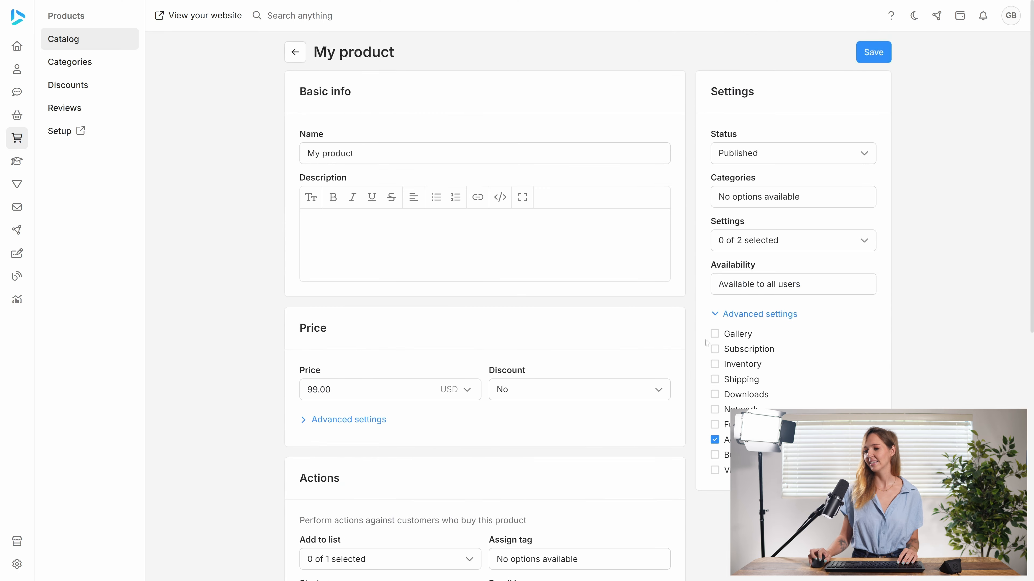
pyautogui.click(873, 52)
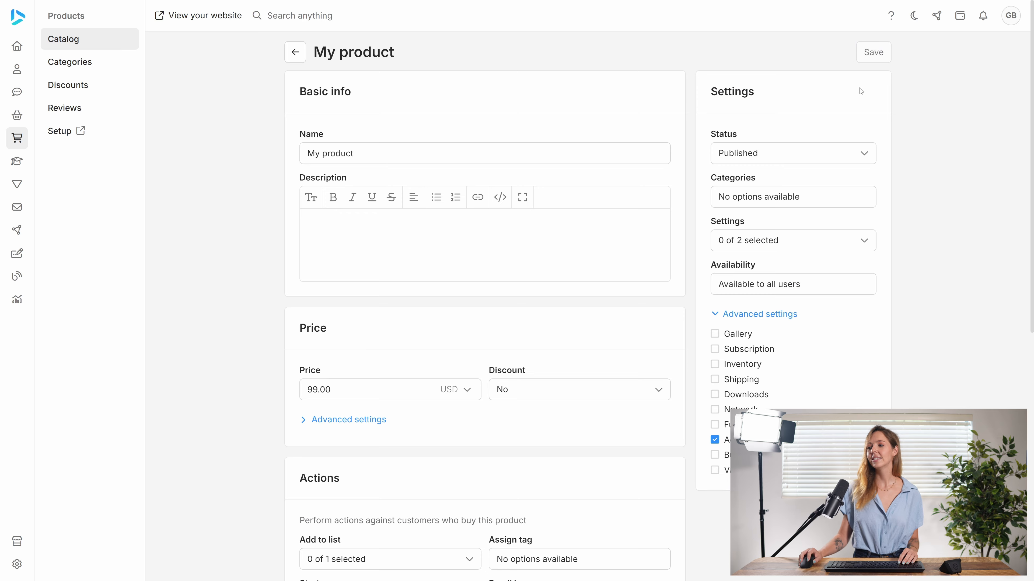
pyautogui.scroll(-10, 492, 302)
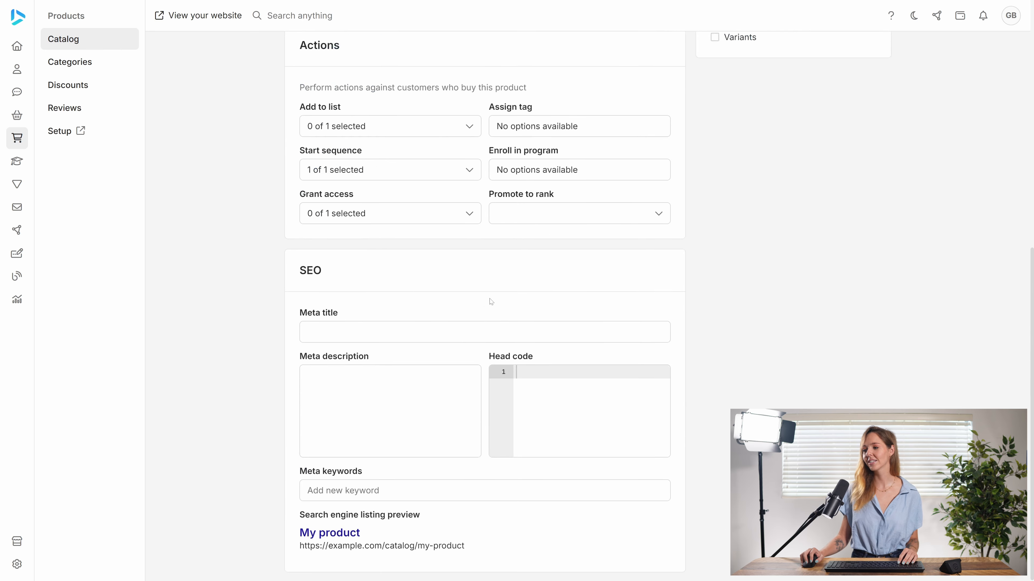